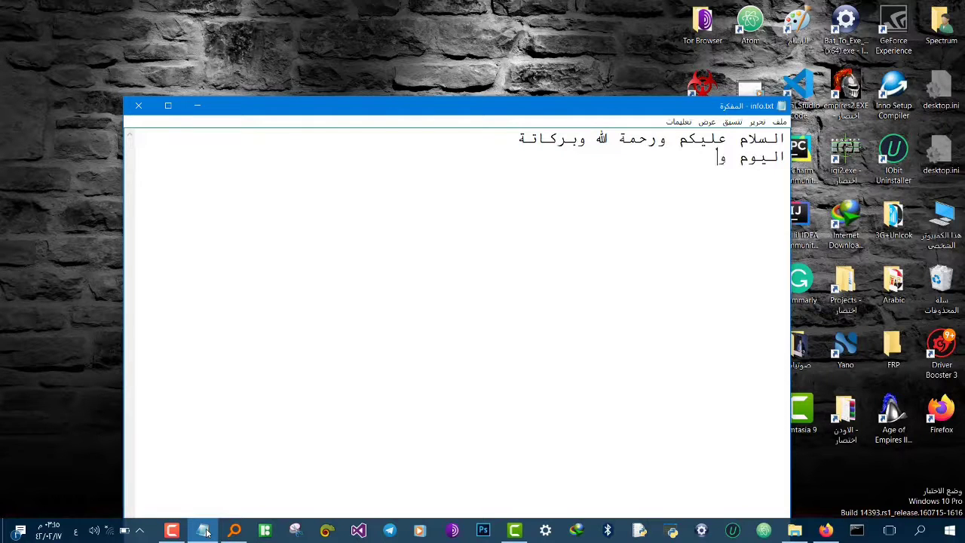
Step: Complete the second line of the note so it reads "اليوم سوف يكون شرح حصري عن طريقة فك السكربتات التي تم تحويلها"
{"action": "type", "text": "ص"}
{"action": "key", "text": "BackSpace"}
{"action": "key", "text": "BackSpace"}
{"action": "type", "text": "سوف يكون شرح ح"}
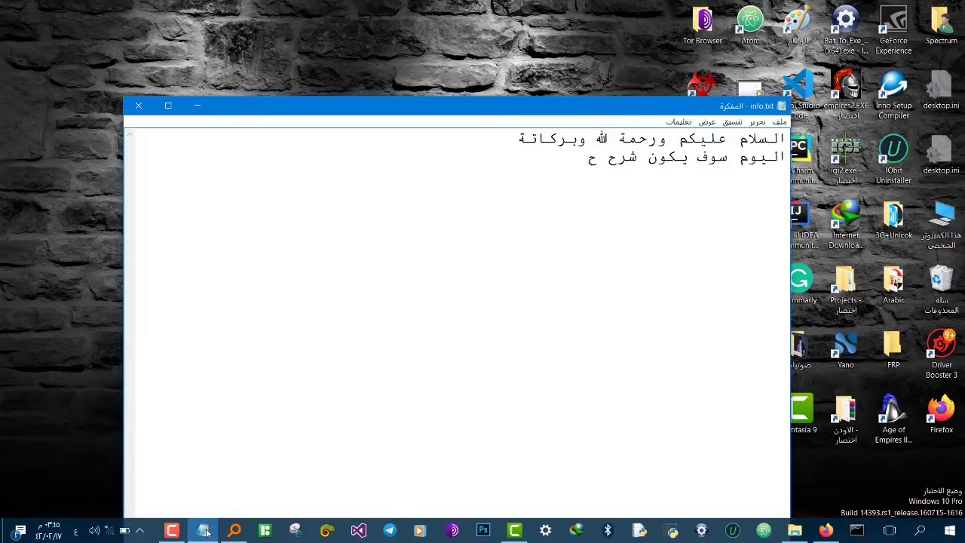
{"action": "type", "text": "صري عن طريقة فك ا"}
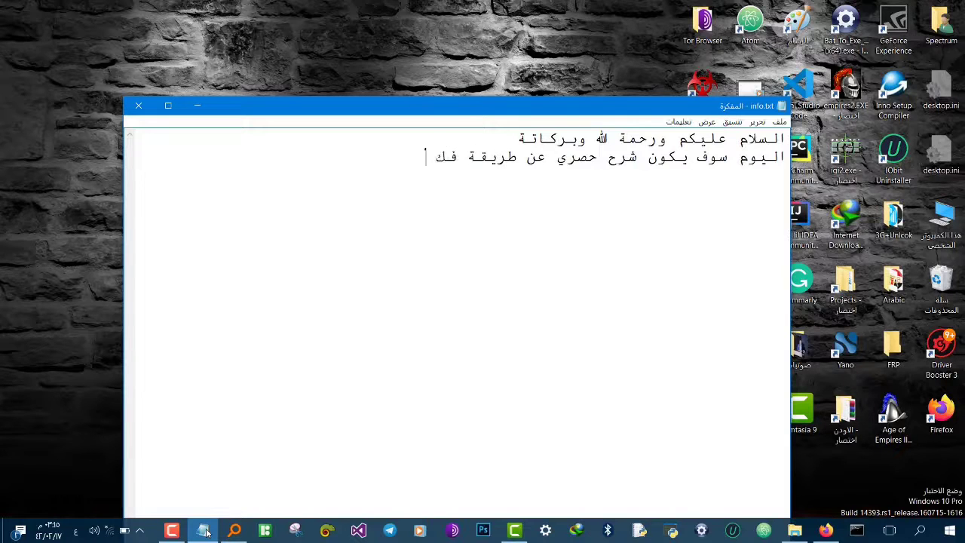
{"action": "type", "text": "لسكربتات الت"}
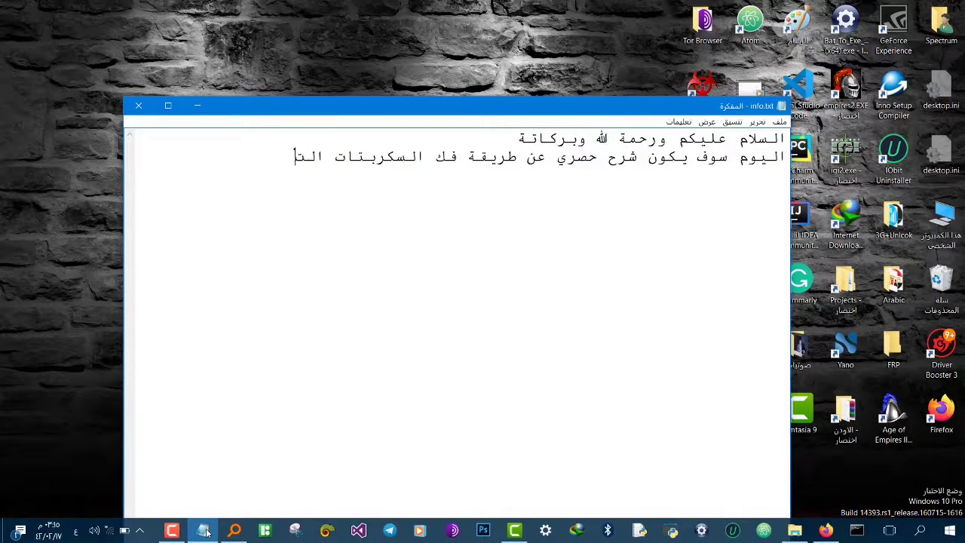
{"action": "type", "text": "ي تام تحويلها"}
{"action": "key", "text": "Return"}
Step: Add a third line to the note reading "من bat إلى exe"
{"action": "type", "text": "من"}
{"action": "key", "text": "alt+shift"}
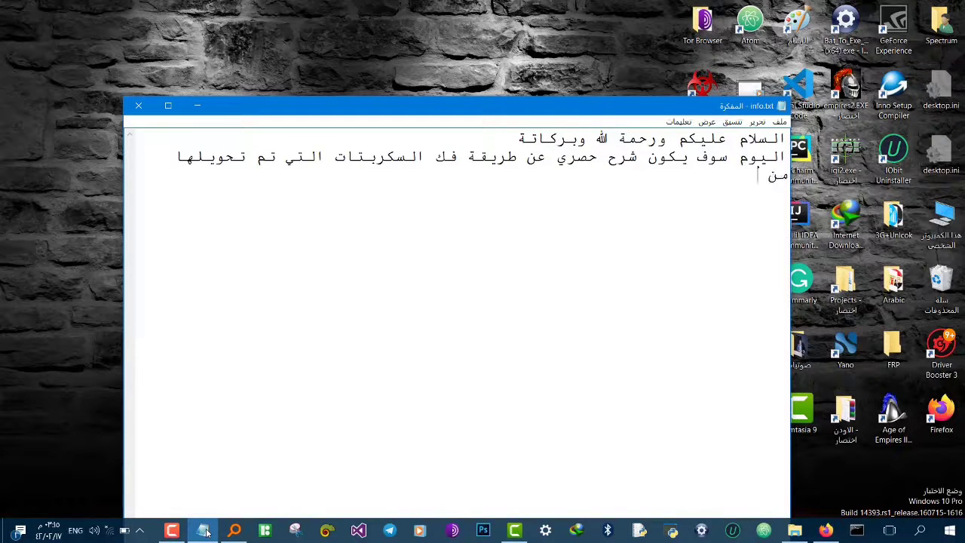
{"action": "type", "text": "bat إلى"}
{"action": "key", "text": "alt+shift"}
{"action": "type", "text": "exe"}
{"action": "type", "text": "ب"}
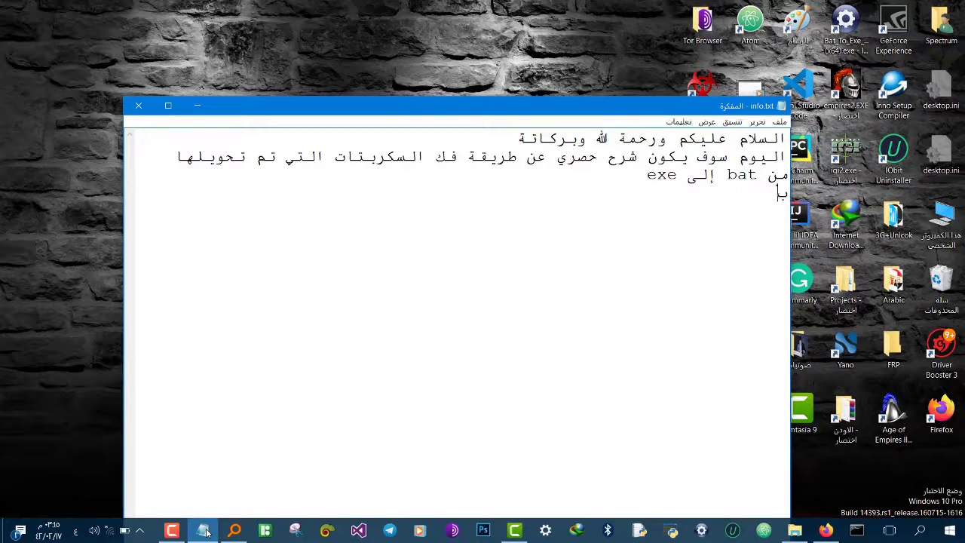
{"action": "type", "text": "طريقة سهلة وب"}
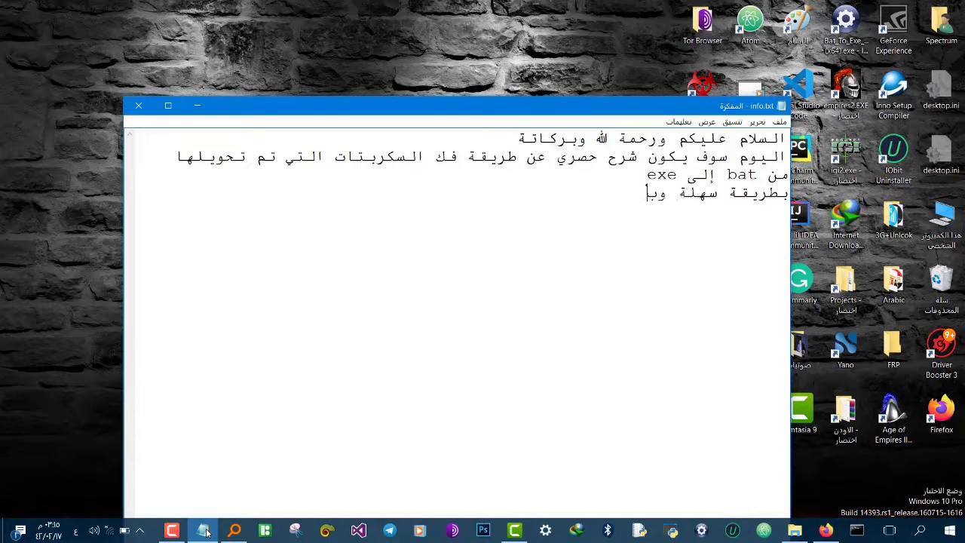
{"action": "type", "text": "دون اي صعوبة تا"}
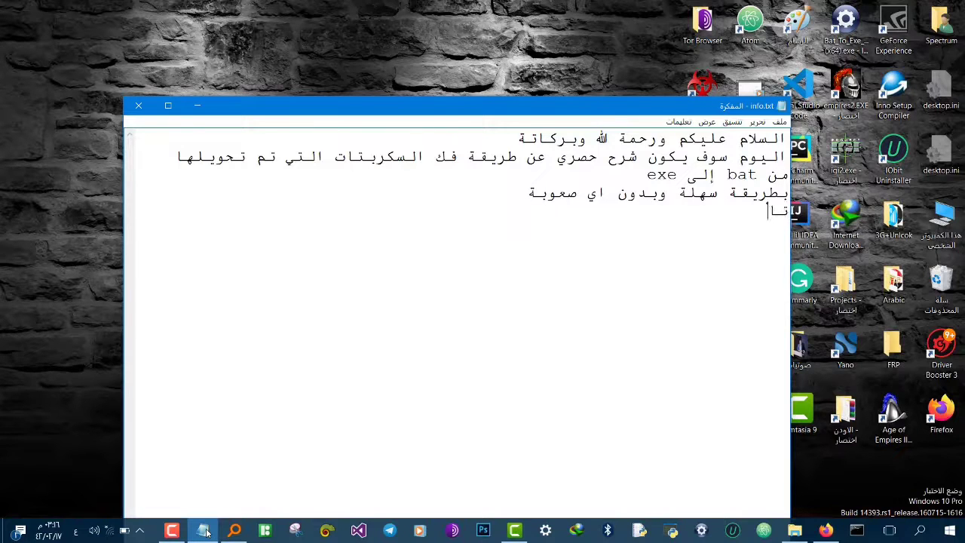
{"action": "type", "text": "بعوا! الشرح حتى الاخير أ"}
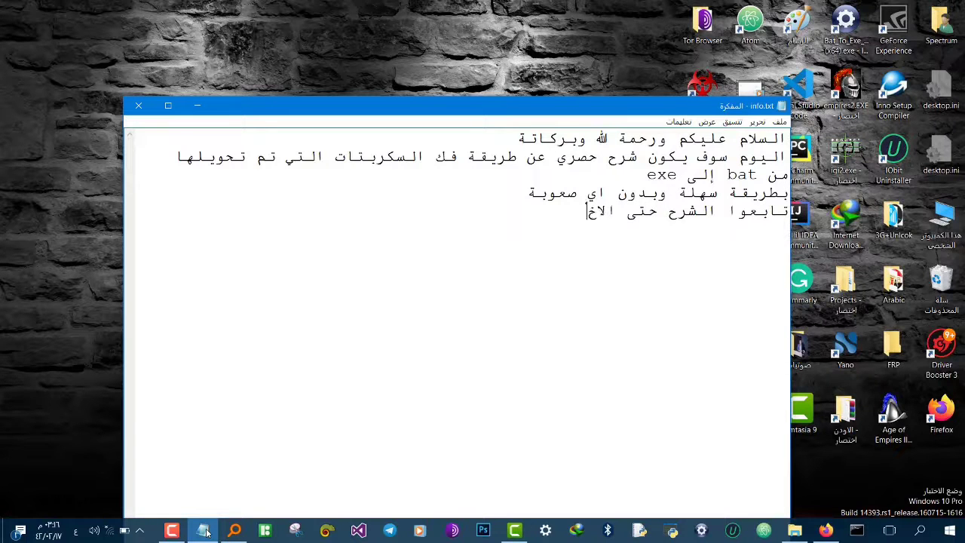
Step: Minimize the note window and refresh the desktop
{"action": "left_click", "coordinate": [198, 106]}
{"action": "right_click", "coordinate": [304, 68]}
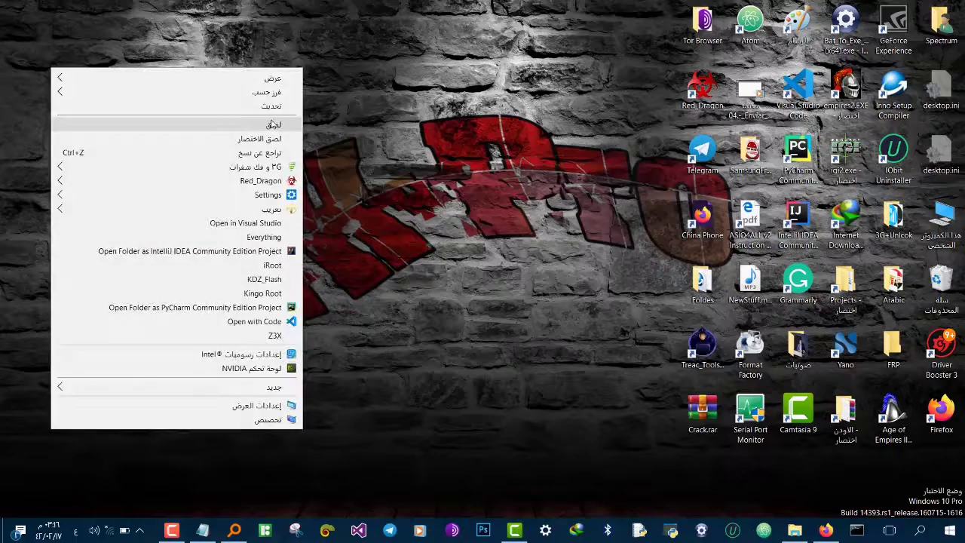
{"action": "left_click", "coordinate": [276, 107]}
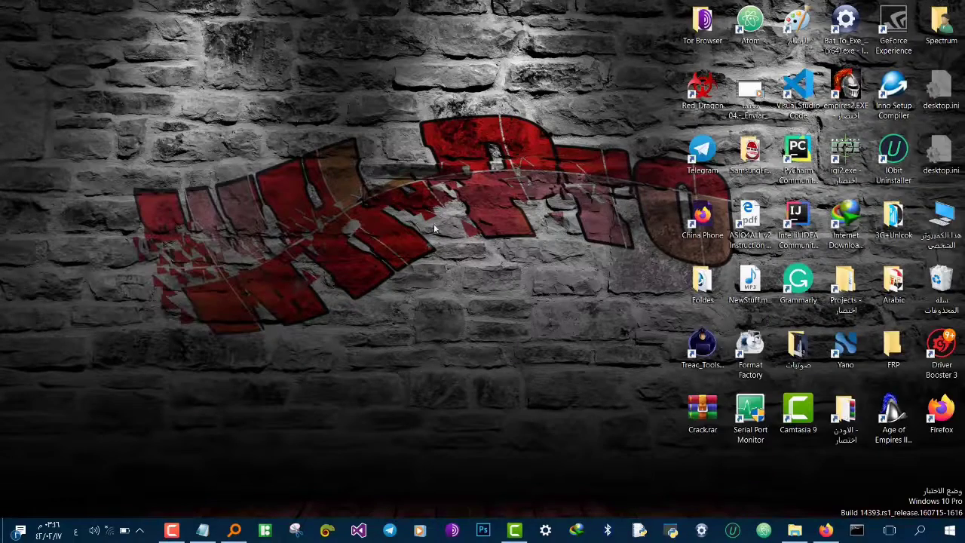
Step: Switch to the Everything file search, open the folder containing FRP-ANS-UL40.exe and show its files as large icons
{"action": "left_click", "coordinate": [233, 530]}
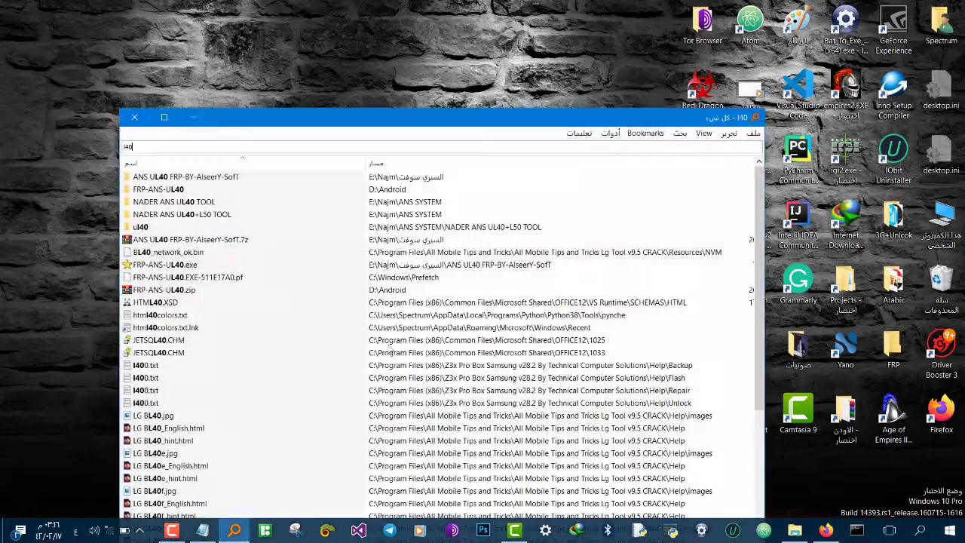
{"action": "left_click", "coordinate": [163, 267]}
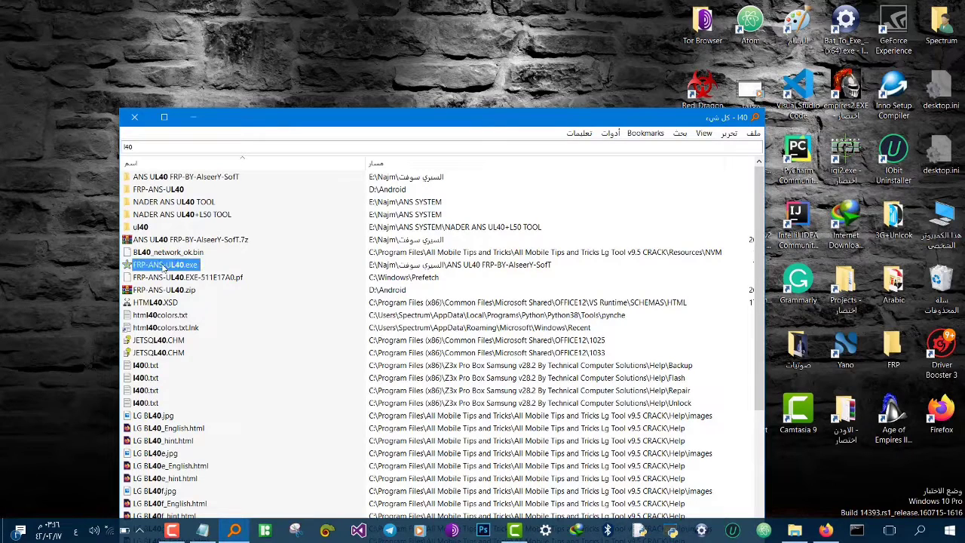
{"action": "right_click", "coordinate": [163, 267]}
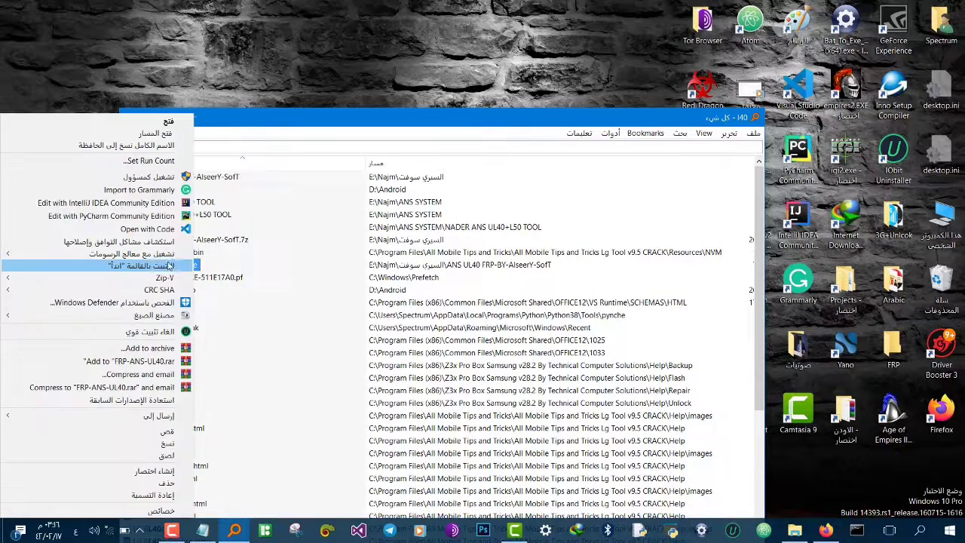
{"action": "left_click", "coordinate": [164, 134]}
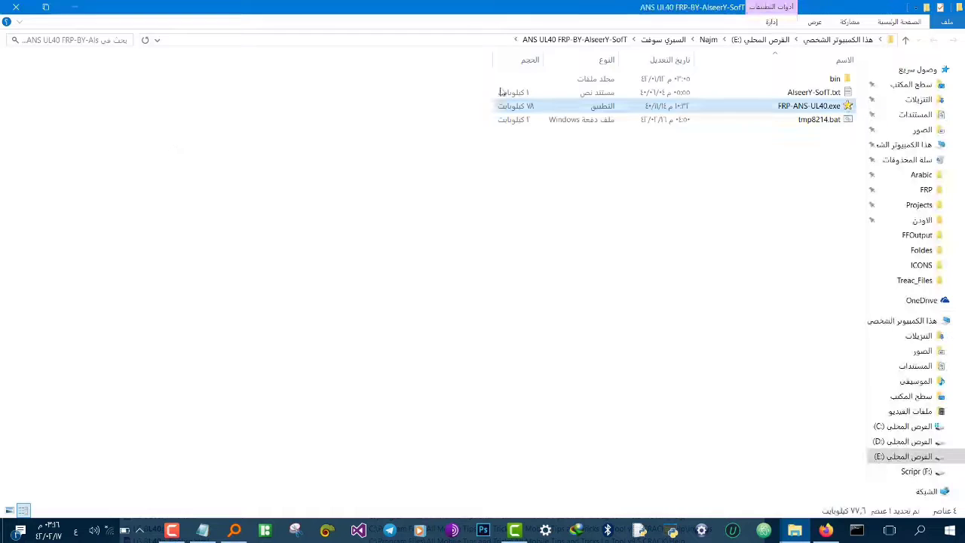
{"action": "key", "text": "ctrl+shift+2"}
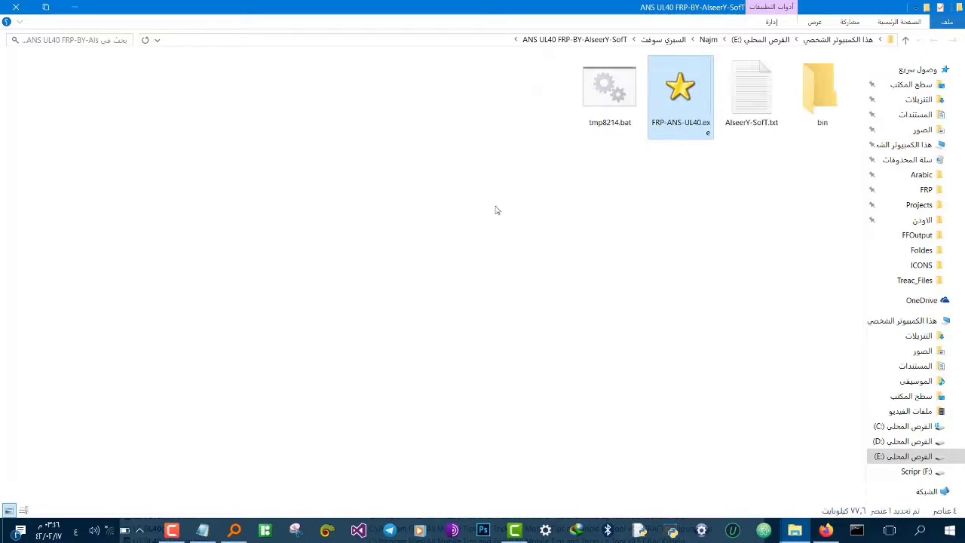
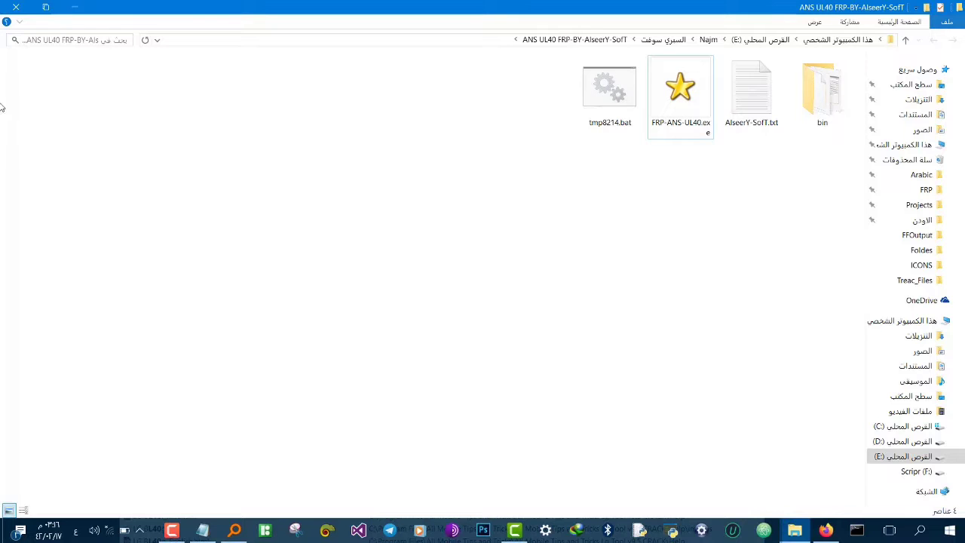
Step: Minimize the full-screen folder window and reopen the folder containing FRP-ANS-UL40.exe from its Everything search result
{"action": "left_click", "coordinate": [74, 7]}
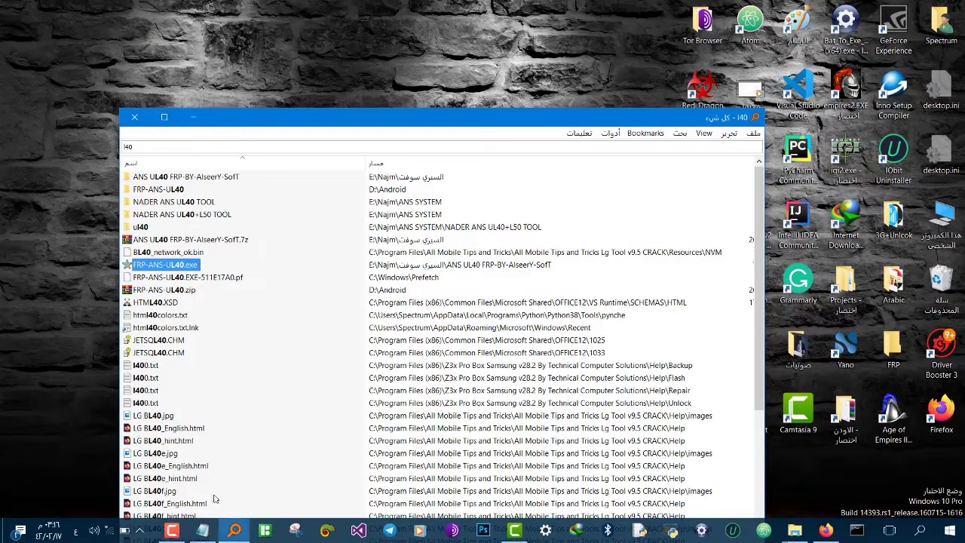
{"action": "right_click", "coordinate": [195, 265]}
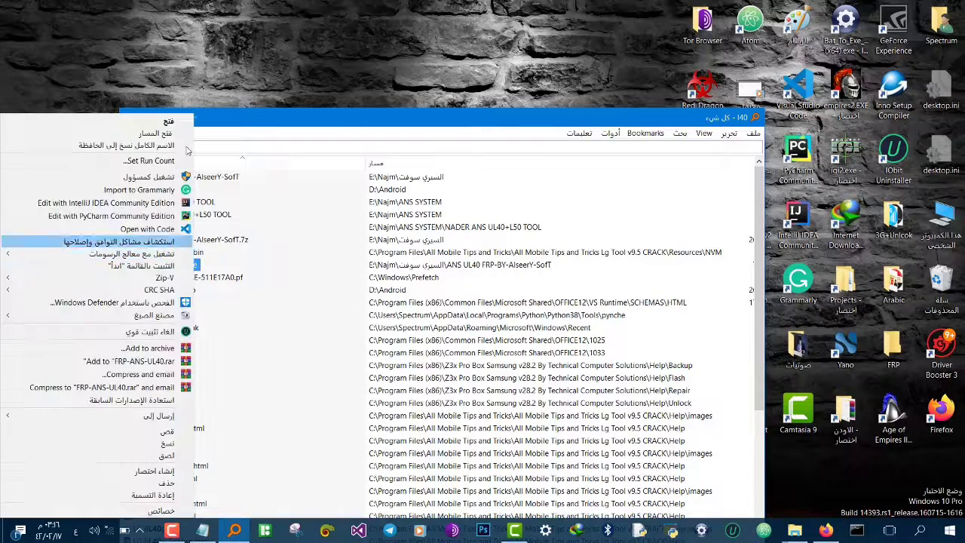
{"action": "left_click", "coordinate": [187, 136]}
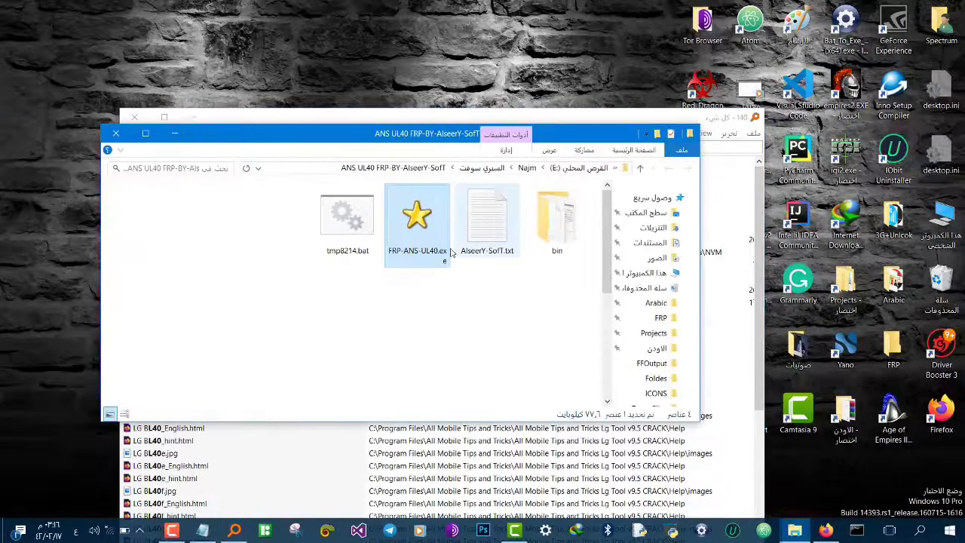
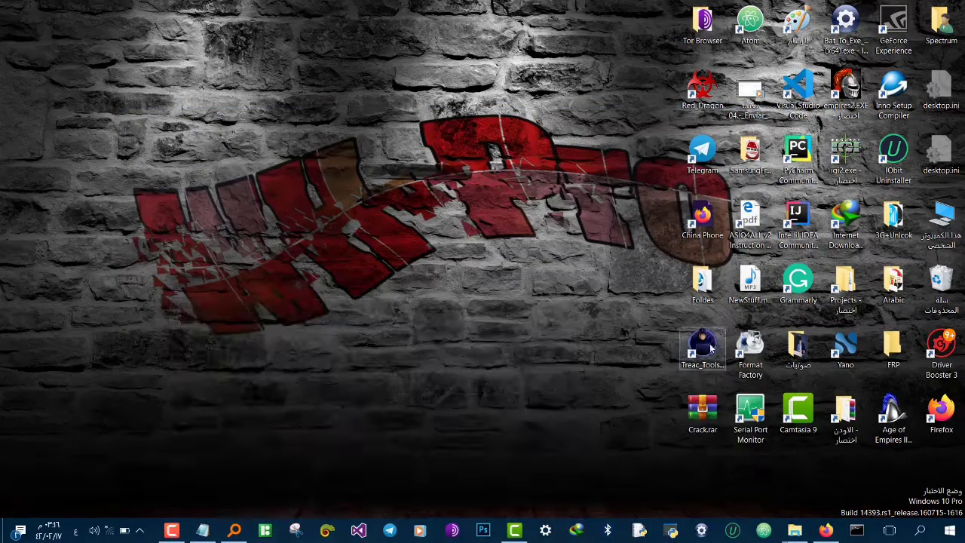
Step: Launch Treac_Tools from the desktop to show the list of created files, with its window moved aside
{"action": "left_click_drag", "start_coordinate": [658, 328], "coordinate": [715, 349]}
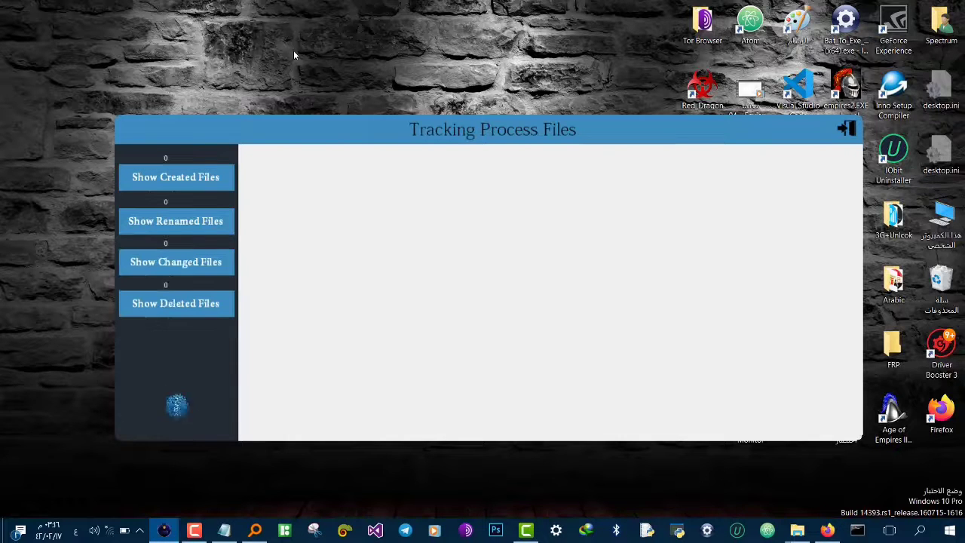
{"action": "left_click", "coordinate": [191, 178]}
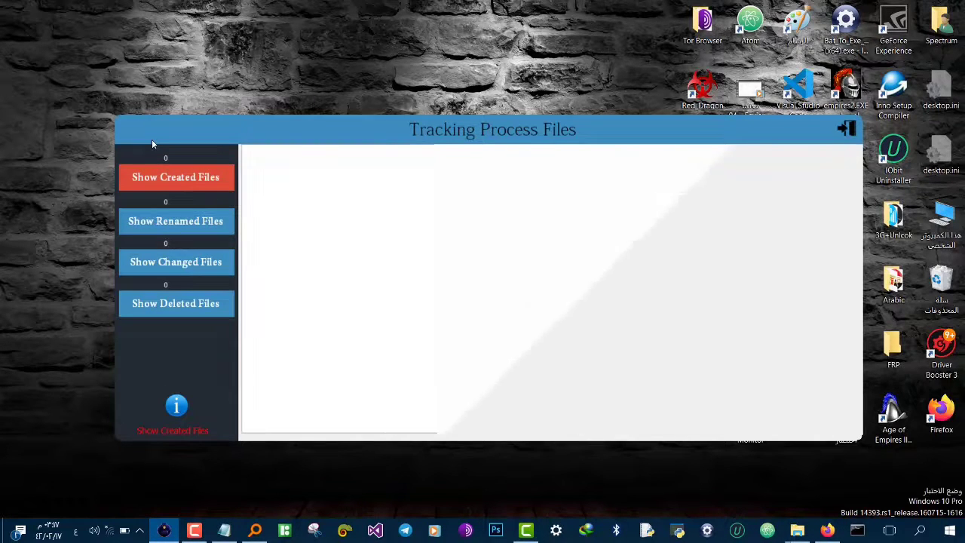
{"action": "left_click_drag", "start_coordinate": [292, 133], "coordinate": [188, 90]}
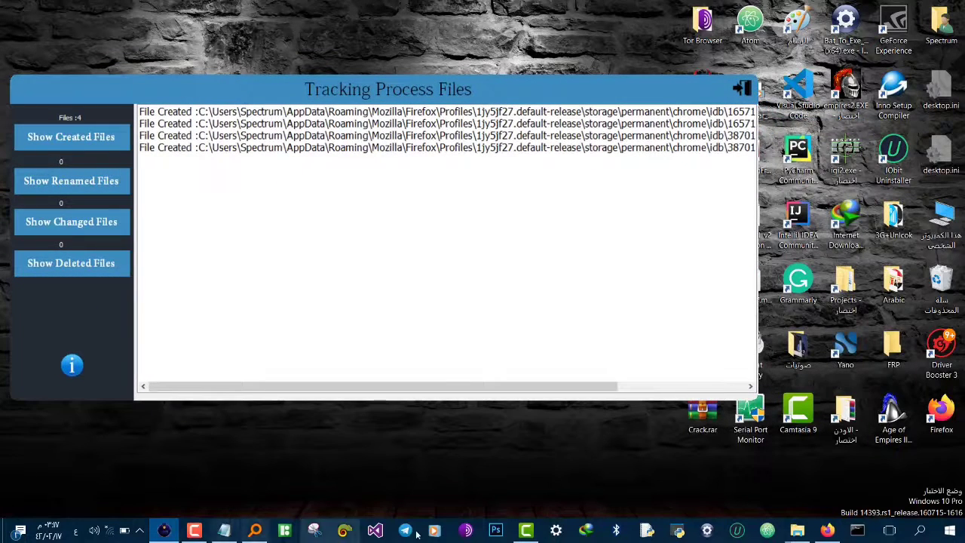
Step: Switch to the open File Explorer folder that contains FRP-ANS-UL40.exe
{"action": "left_click", "coordinate": [792, 530]}
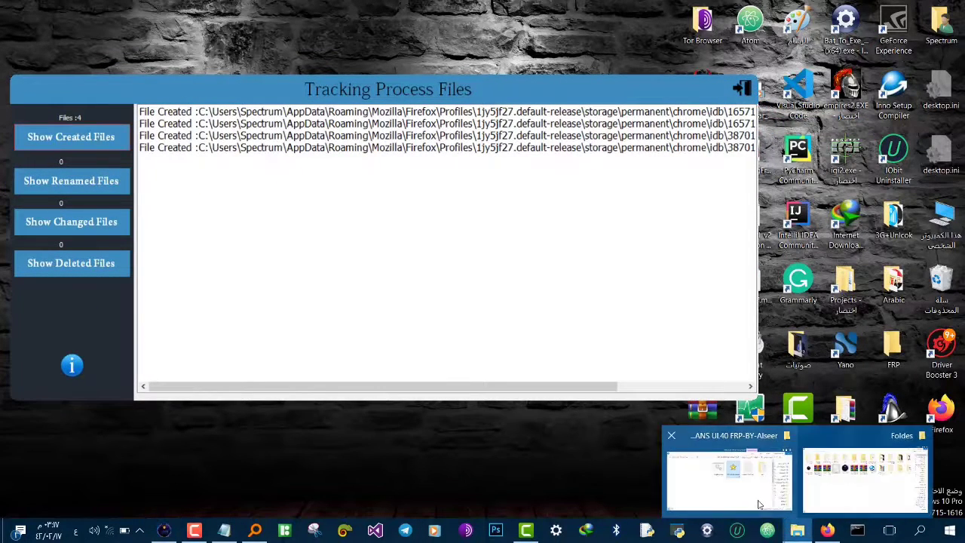
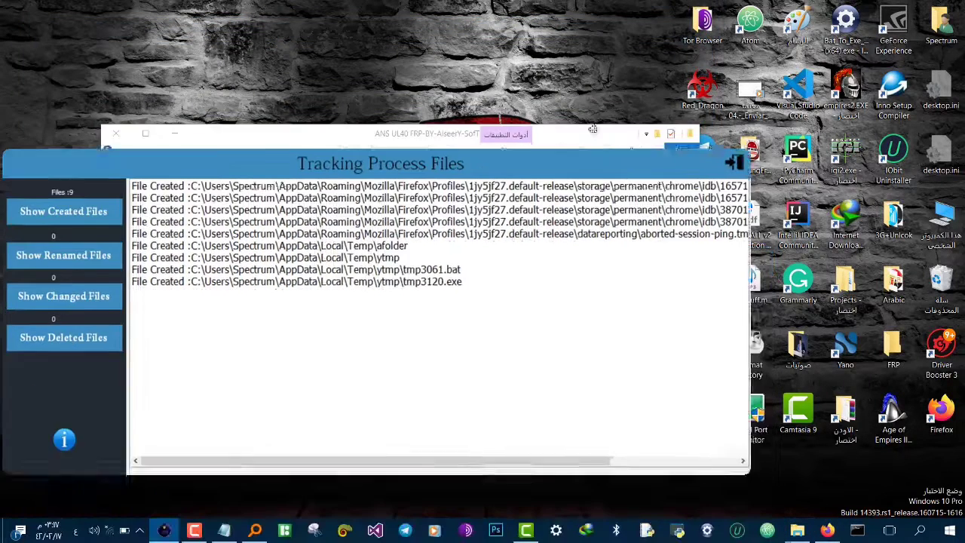
Step: Move the Tracking Process Files window aside and open an empty Run dialog with English keyboard input
{"action": "left_click_drag", "start_coordinate": [593, 130], "coordinate": [421, 71]}
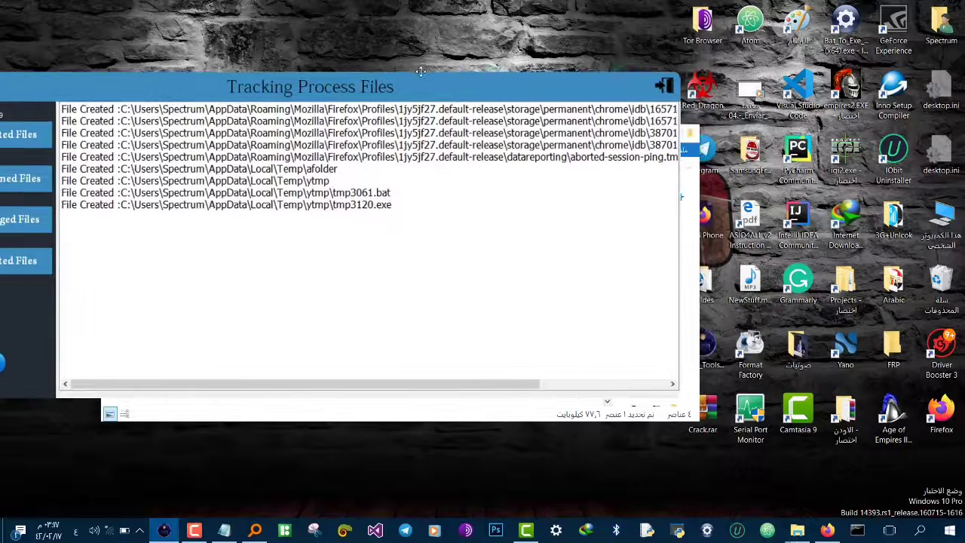
{"action": "key", "text": "super+r"}
{"action": "type", "text": "ؤ"}
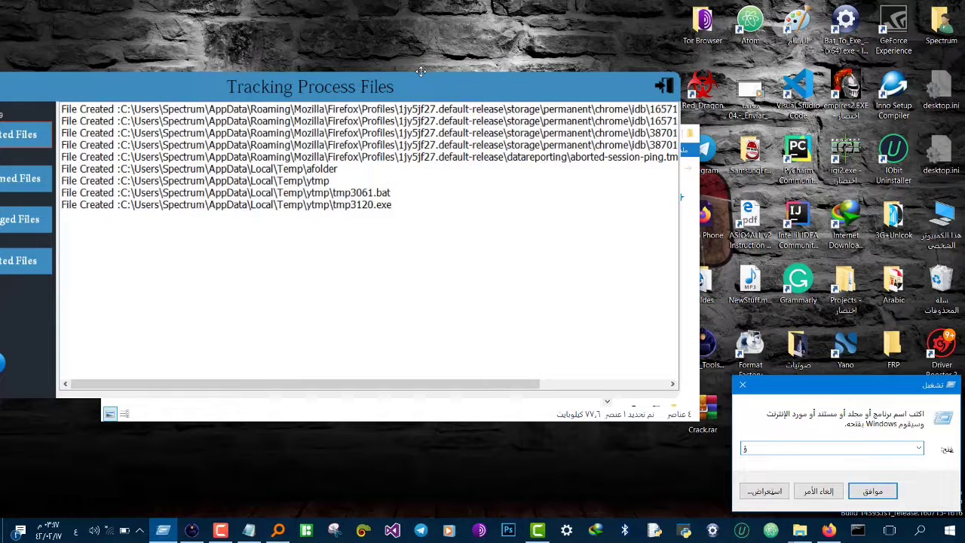
{"action": "key", "text": "BackSpace"}
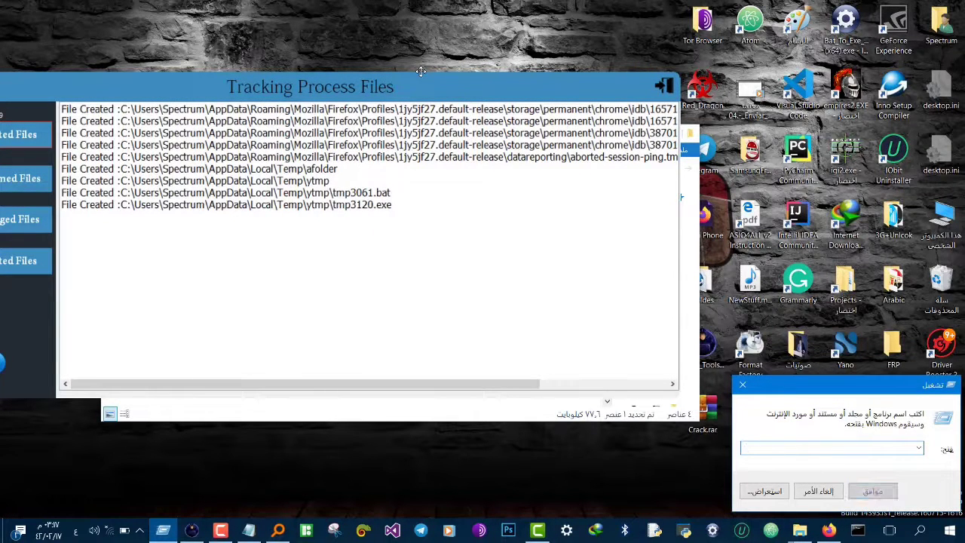
{"action": "key", "text": "alt+shift"}
Step: Enter the path of the current user's profile folder under c:\Users\ in the Run dialog
{"action": "type", "text": "c:\\use"}
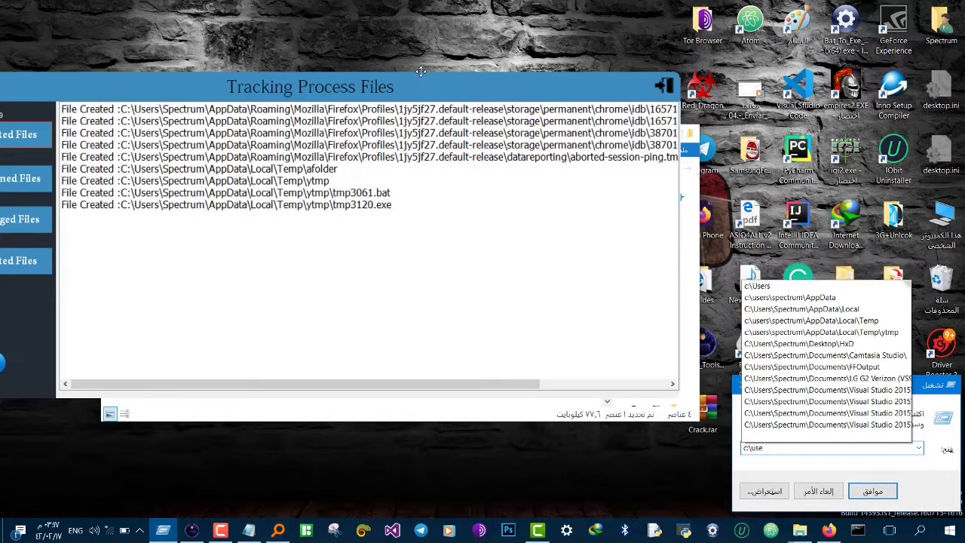
{"action": "type", "text": "s\\"}
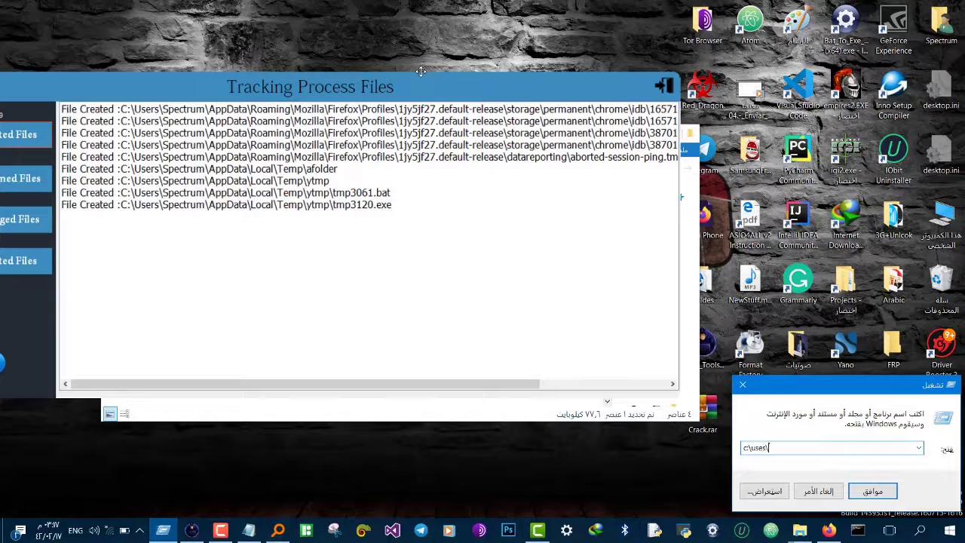
{"action": "key", "text": "BackSpace"}
{"action": "key", "text": "BackSpace"}
{"action": "key", "text": "BackSpace"}
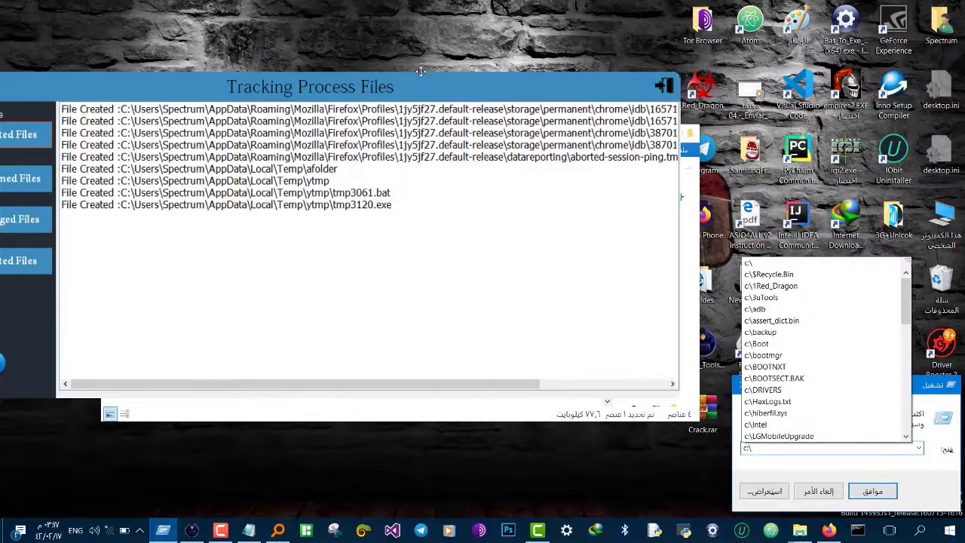
{"action": "type", "text": "Users"}
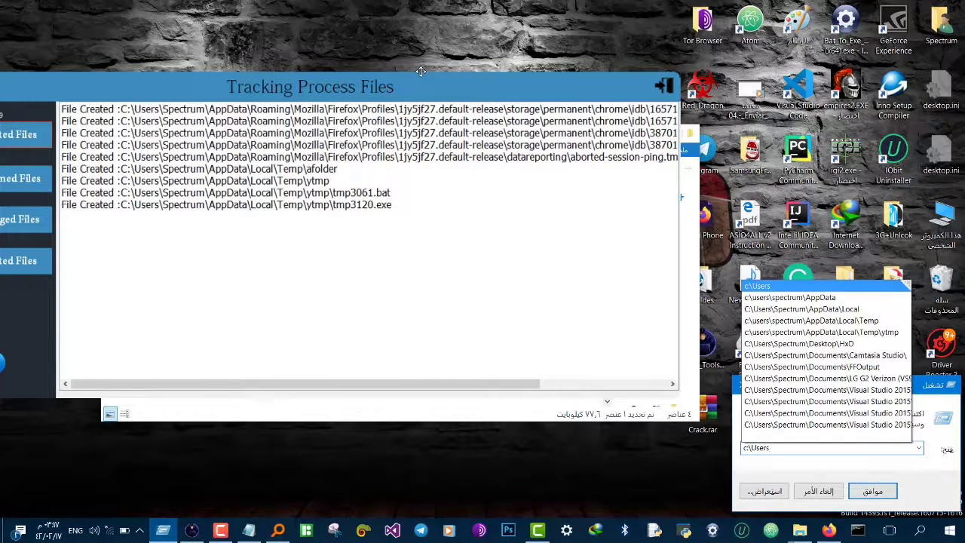
{"action": "type", "text": "\\sp"}
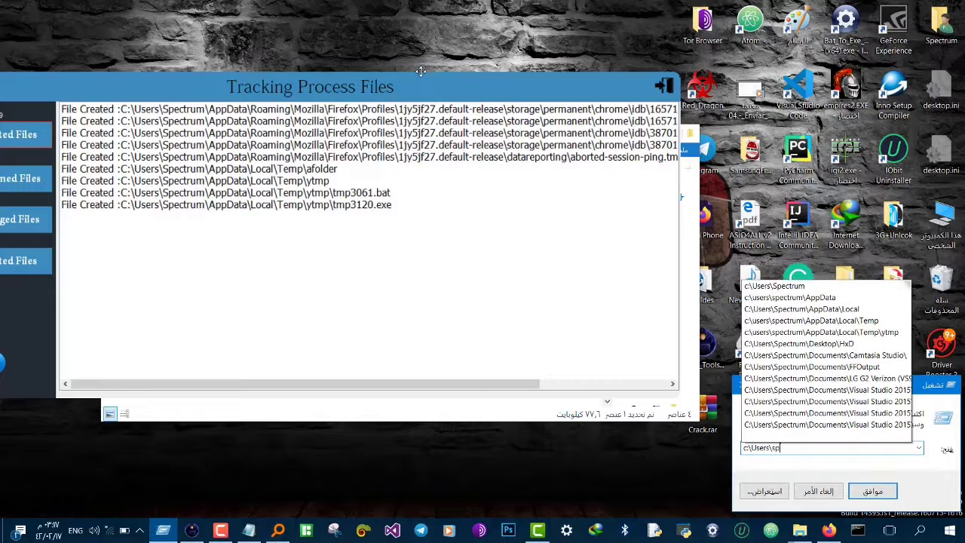
{"action": "key", "text": "Down"}
{"action": "type", "text": "\\"}
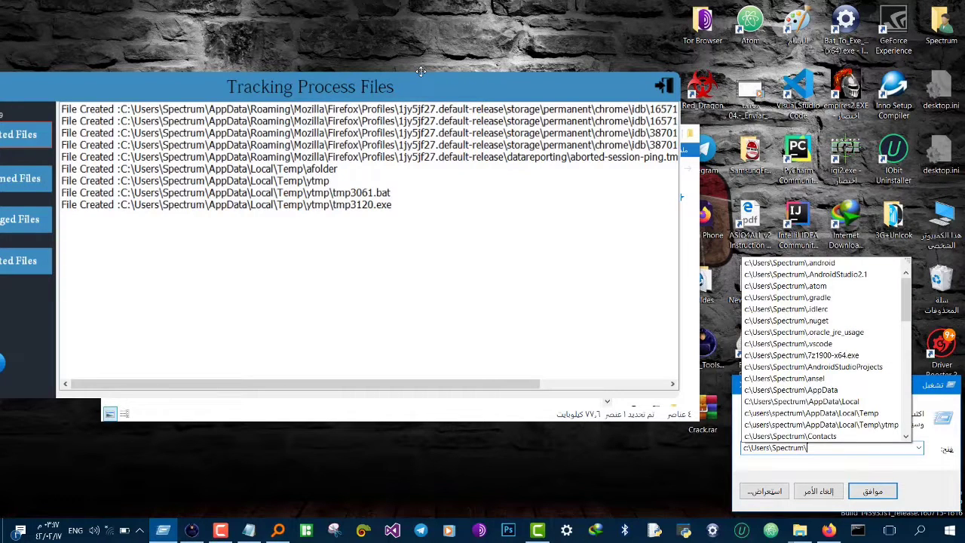
{"action": "type", "text": "app"}
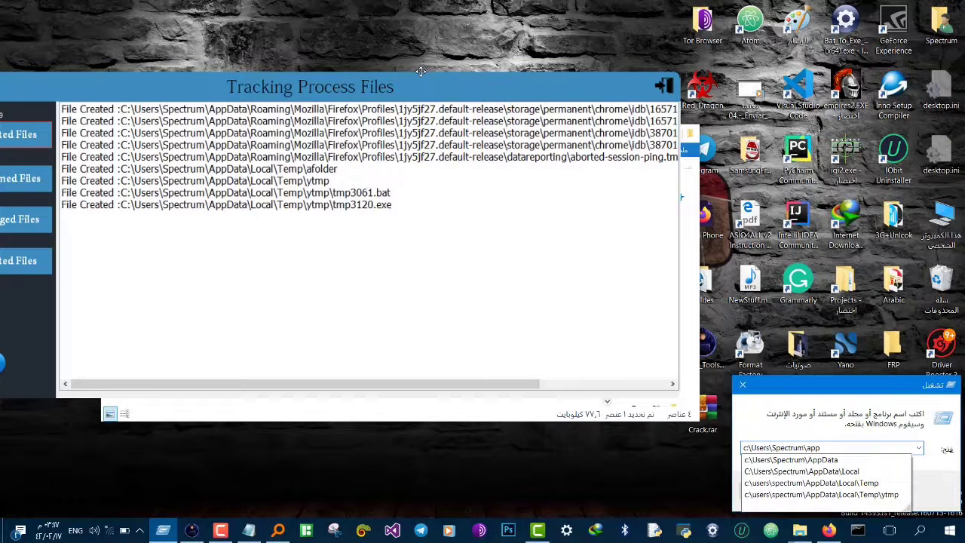
Step: Extend the Run path with AppData\Local\
{"action": "key", "text": "Down"}
{"action": "type", "text": "\\"}
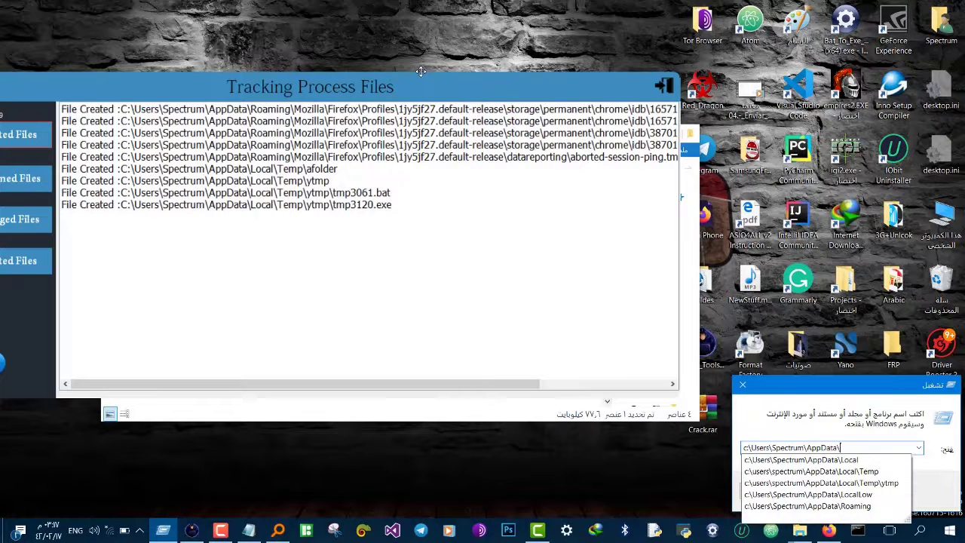
{"action": "key", "text": "Down"}
{"action": "type", "text": "\\"}
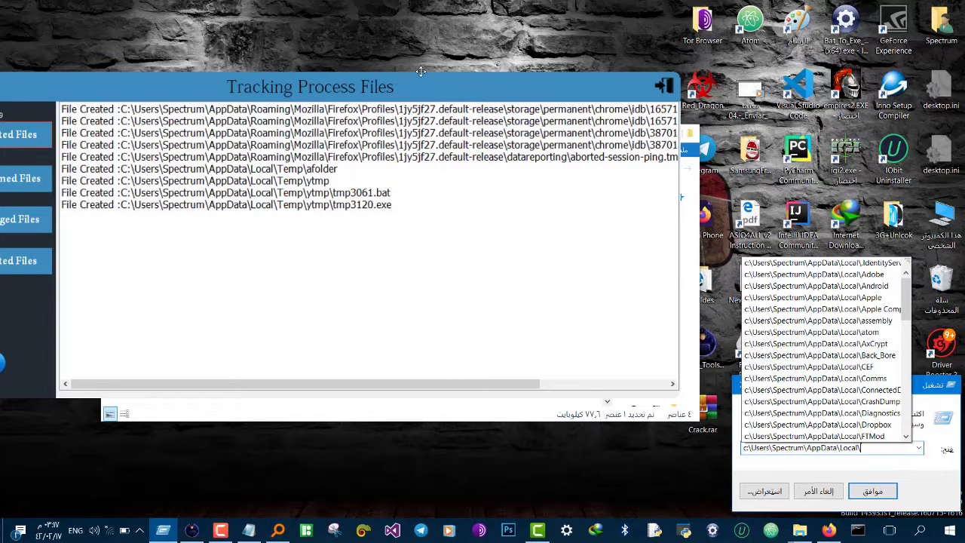
{"action": "type", "text": "a"}
Step: Complete the Run path with Temp\ytmp and open that folder holding the extracted files
{"action": "key", "text": "BackSpace"}
{"action": "type", "text": "te"}
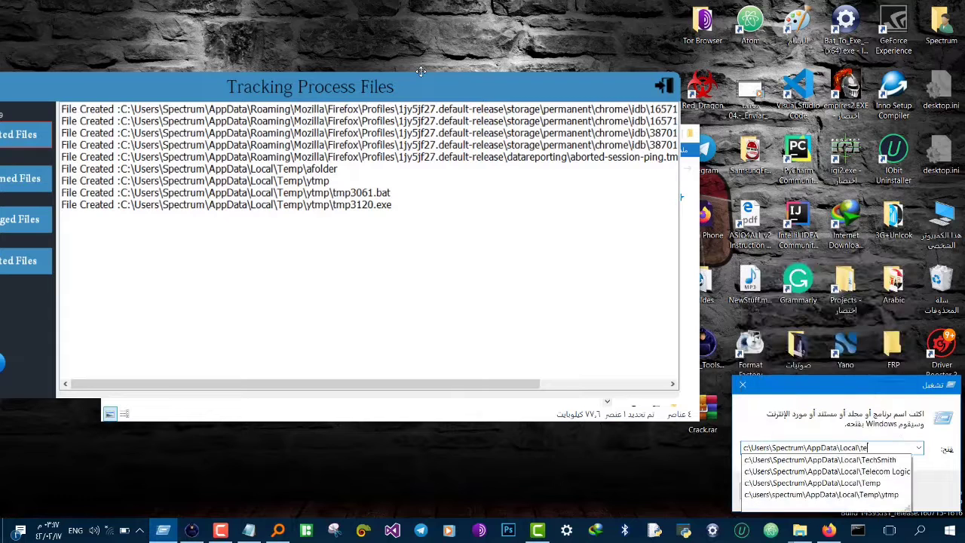
{"action": "key", "text": "Down"}
{"action": "key", "text": "Down"}
{"action": "key", "text": "Down"}
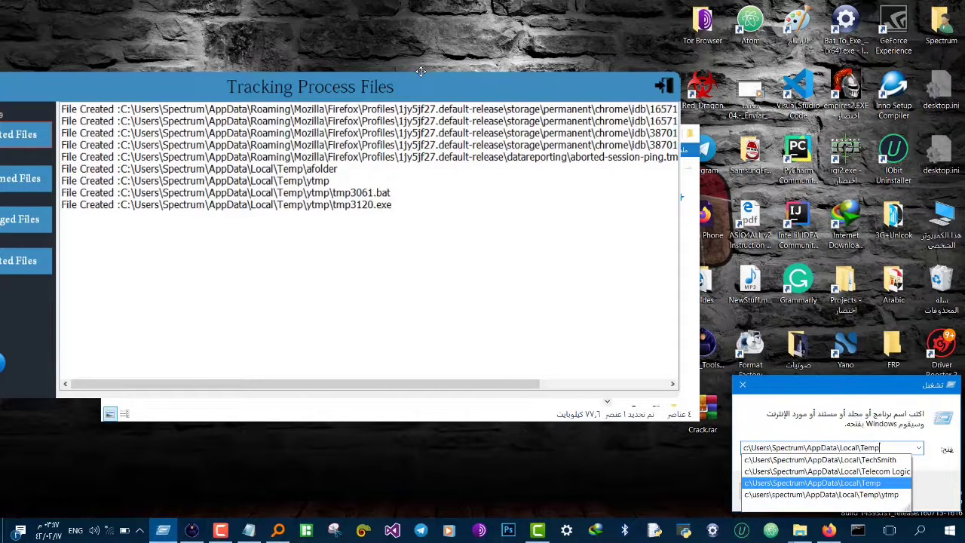
{"action": "type", "text": "\\"}
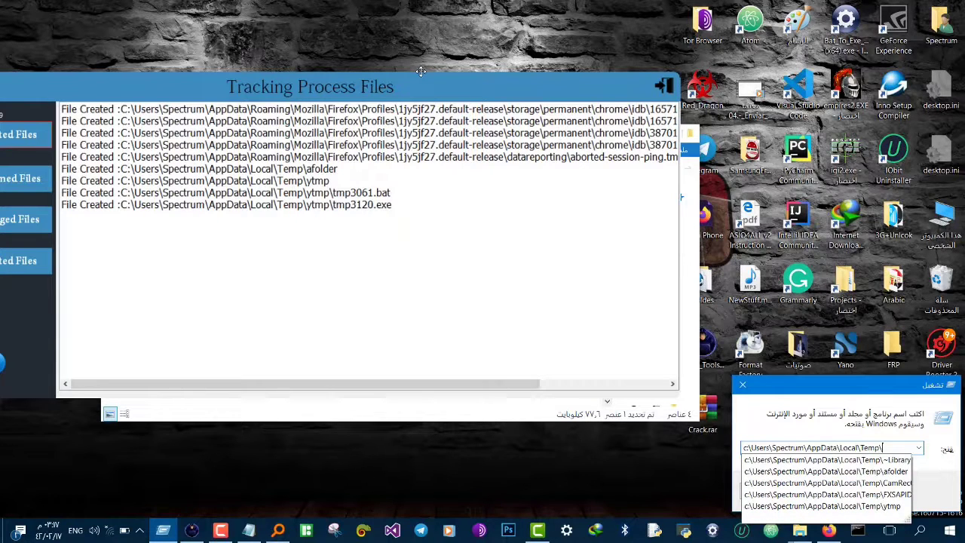
{"action": "type", "text": "yt"}
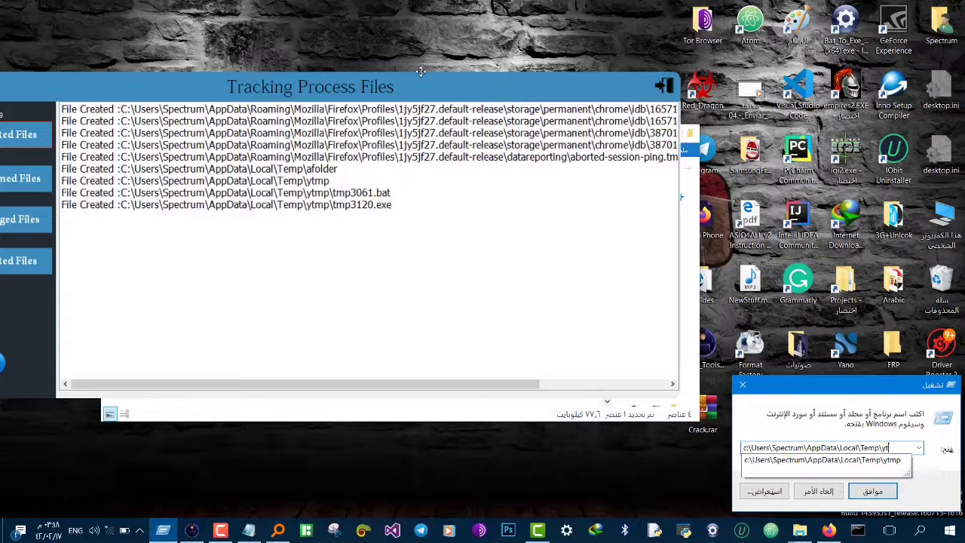
{"action": "type", "text": "m"}
{"action": "key", "text": "Down"}
{"action": "key", "text": "Return"}
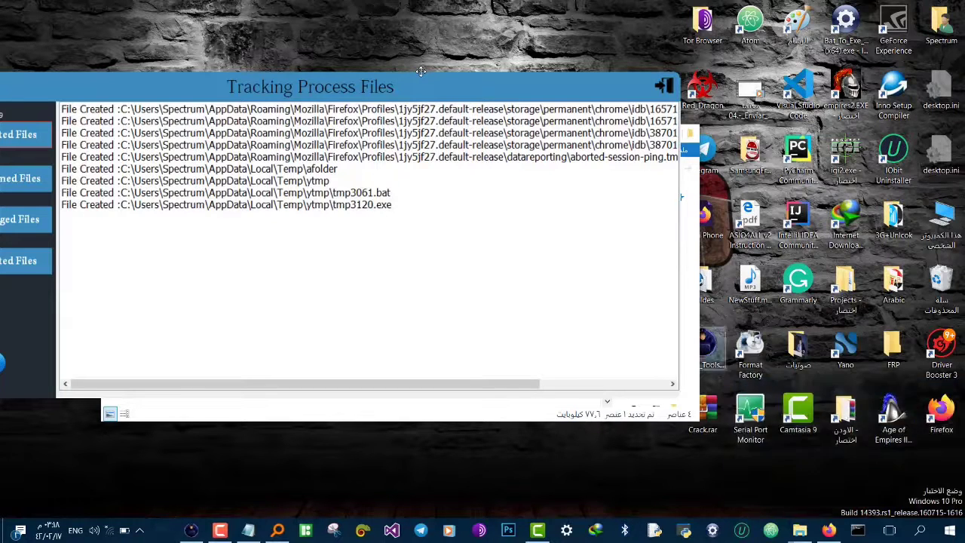
{"action": "double_click", "coordinate": [634, 9]}
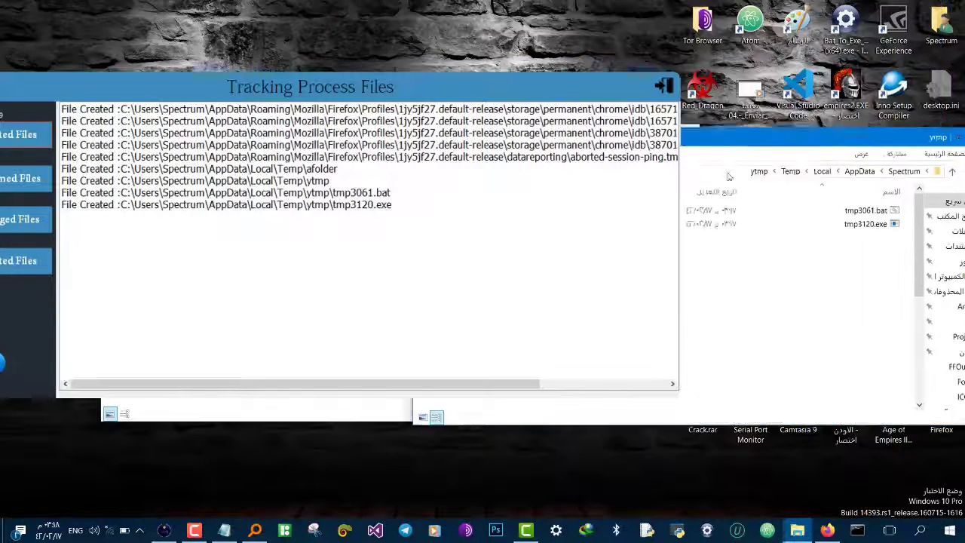
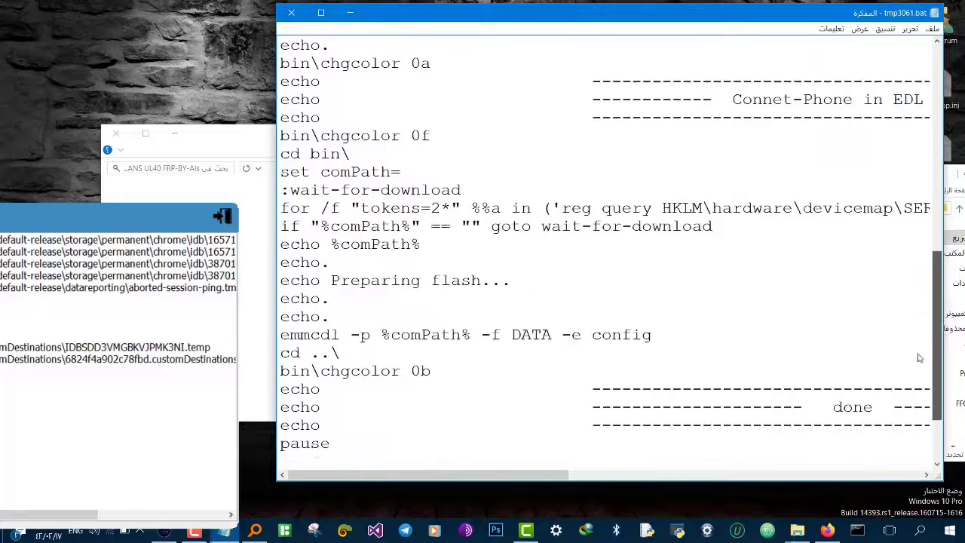
Step: Close the tmp3061.bat script and the English thank-you info.txt, bringing the Arabic info.txt notes to the front
{"action": "left_click", "coordinate": [300, 14]}
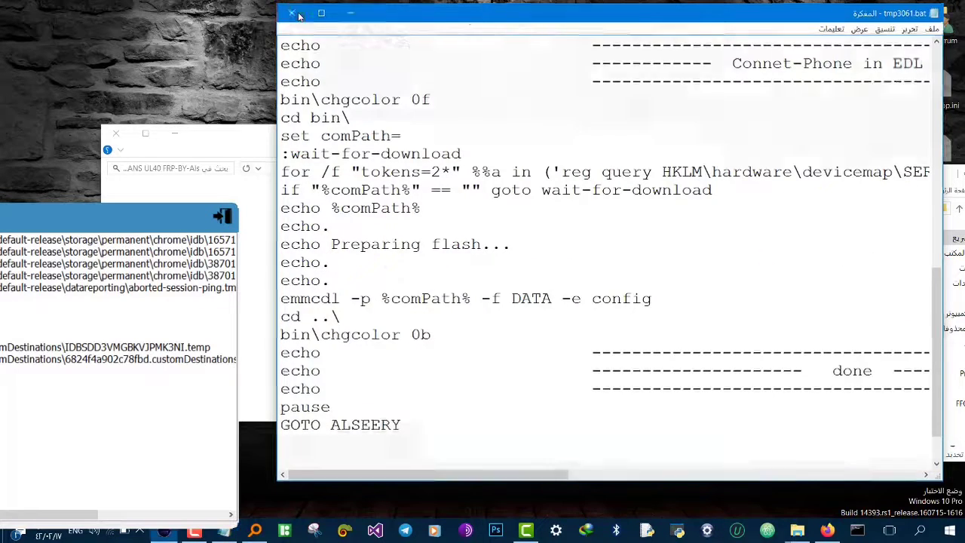
{"action": "left_click", "coordinate": [225, 530]}
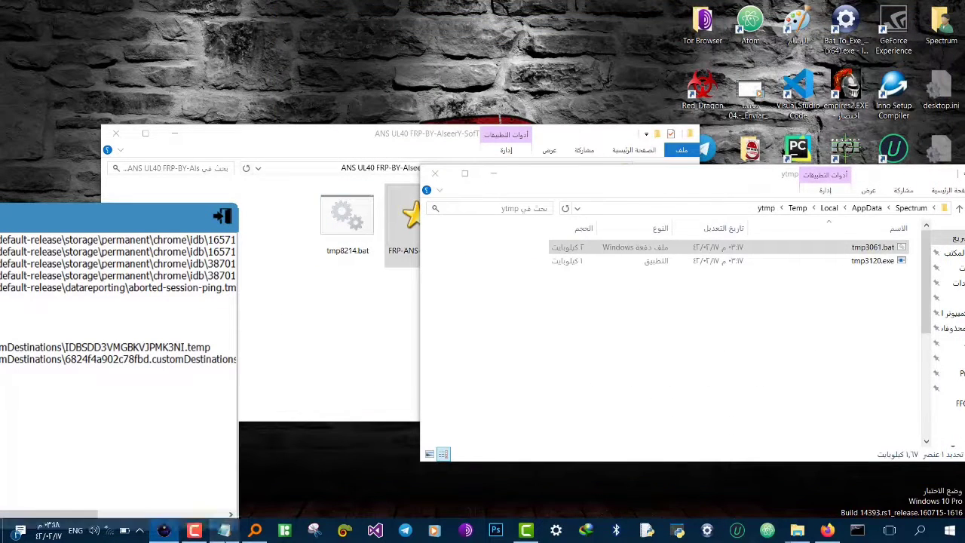
{"action": "right_click", "coordinate": [224, 530]}
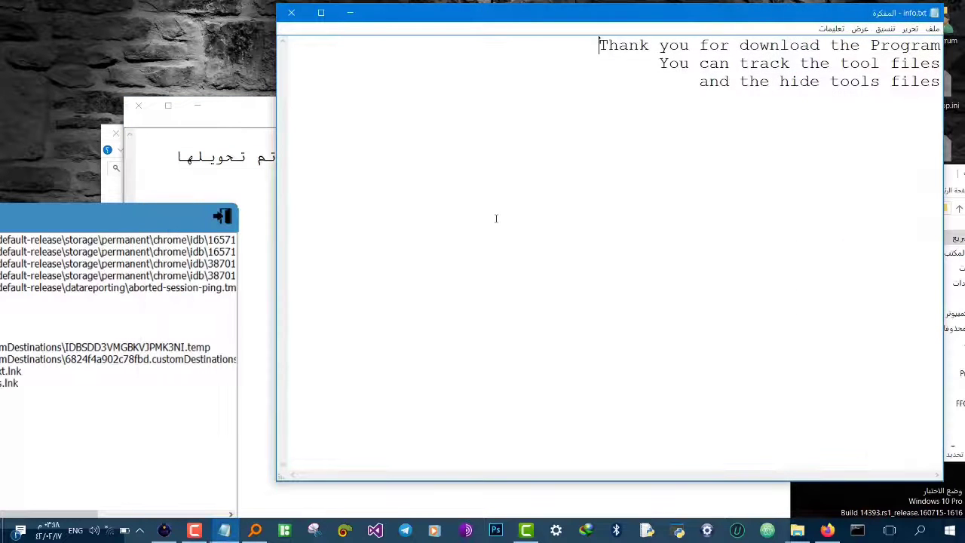
{"action": "left_click", "coordinate": [292, 12]}
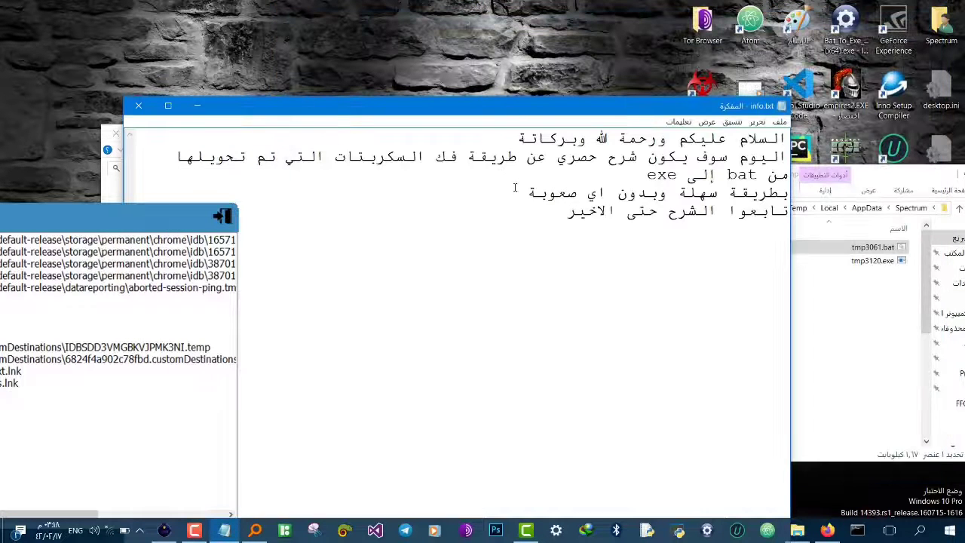
Step: Add a line in Arabic at the end of the info.txt notes: "كل ما عليك هو فتح الاداة لتتبع المسارات التي يتم انشاؤها"
{"action": "left_click", "coordinate": [542, 214]}
{"action": "key", "text": "alt+shift"}
{"action": "type", "text": "كل ما عليك "}
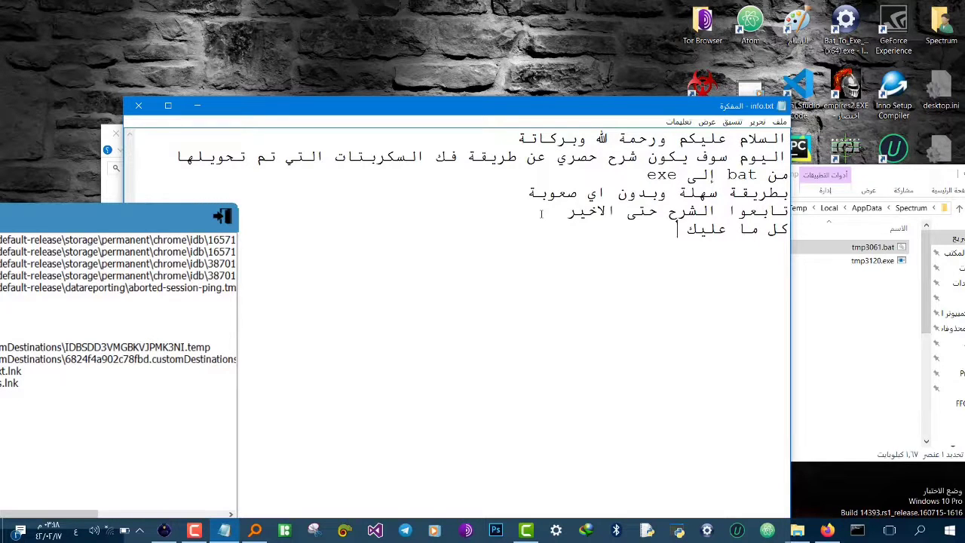
{"action": "type", "text": "هو فتح الادا"}
{"action": "type", "text": "ة لتتبع الم"}
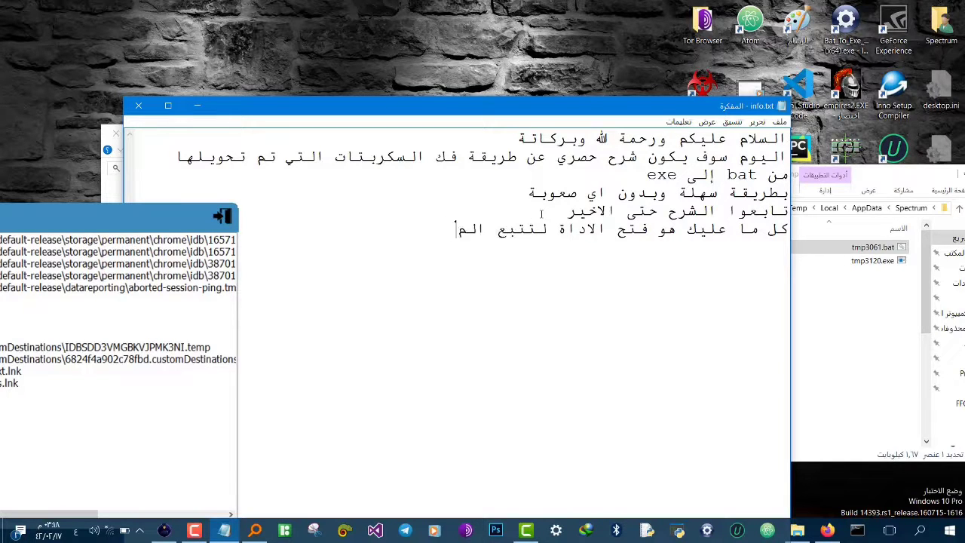
{"action": "type", "text": "سارات التي يتم انشا"}
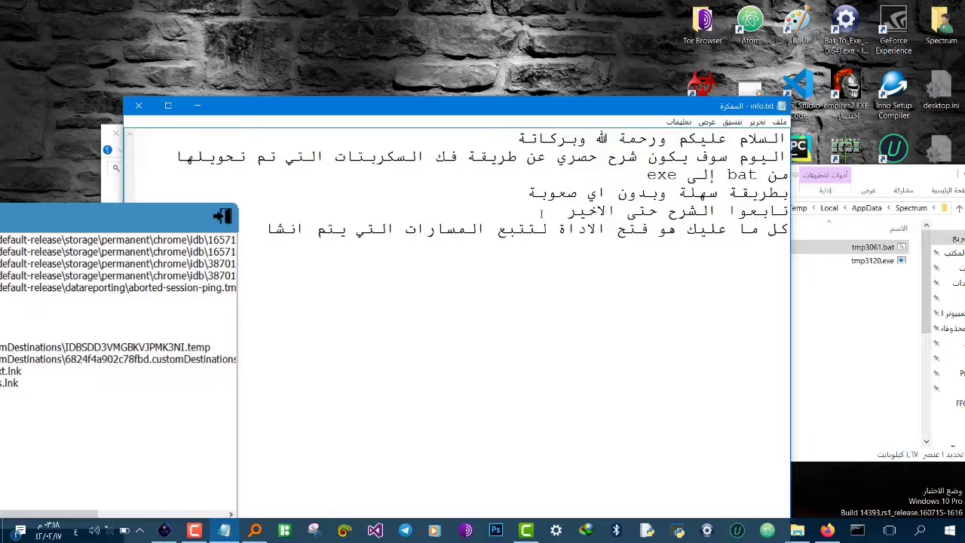
{"action": "type", "text": "ؤها"}
Step: Move the tracking tool window off the notes and continue the Arabic text on a new line with "في الخلفية"
{"action": "left_click_drag", "start_coordinate": [183, 223], "coordinate": [84, 239]}
{"action": "left_click", "coordinate": [218, 236]}
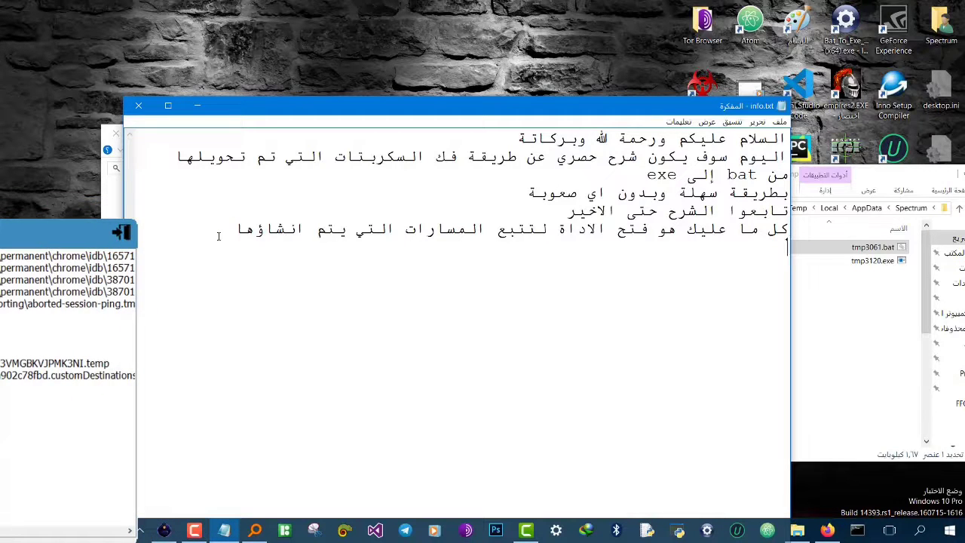
{"action": "type", "text": "في الخلف"}
{"action": "type", "text": "ية "}
{"action": "type", "text": "ومن ثم"}
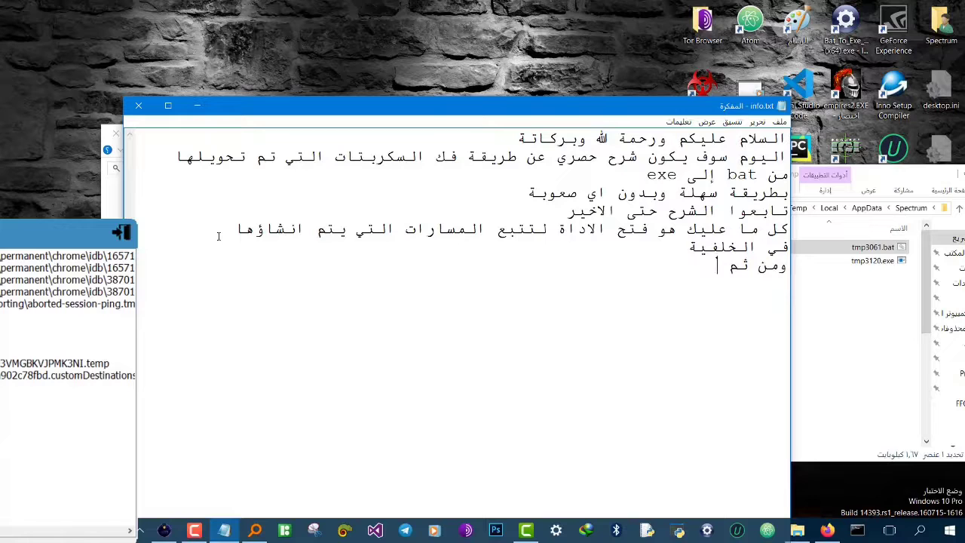
{"action": "type", "text": " تنتقل إلى المسار ا"}
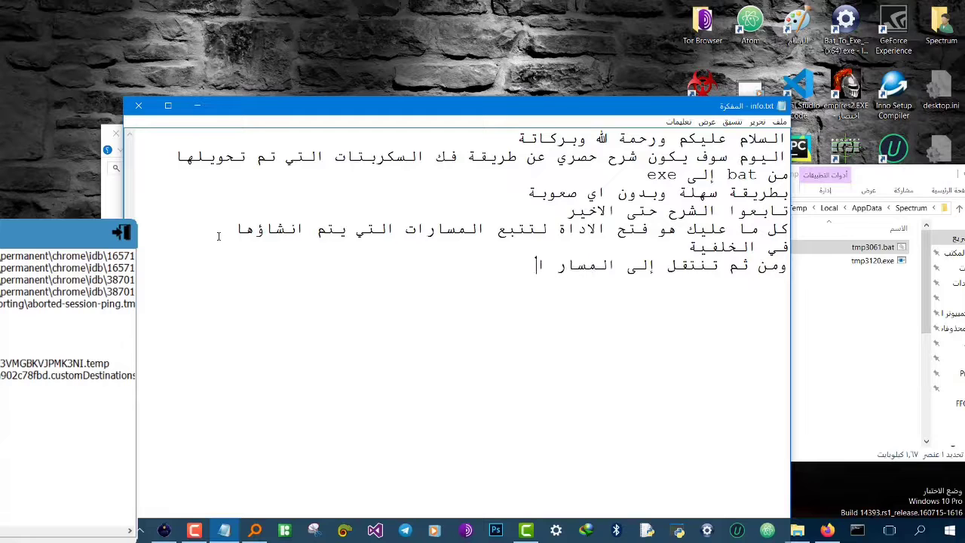
{"action": "type", "text": "لذي يتم انشاؤه"}
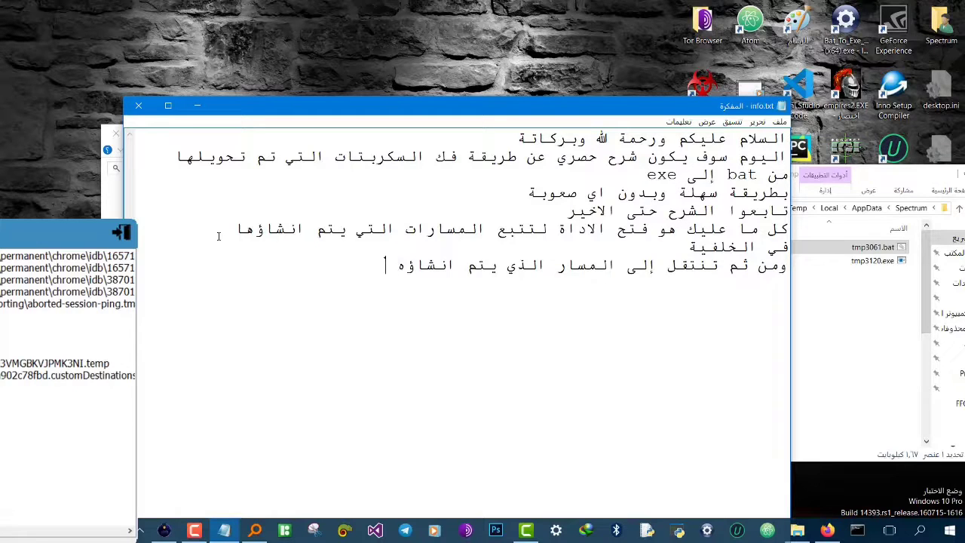
{"action": "type", "text": " مؤخراً"}
Step: Add the line "ومن ثم تنتقل إلى المسار الذي يتم انشاؤه مؤخرا" to the notes and minimize them to reveal the ytmp folder
{"action": "left_click", "coordinate": [198, 106]}
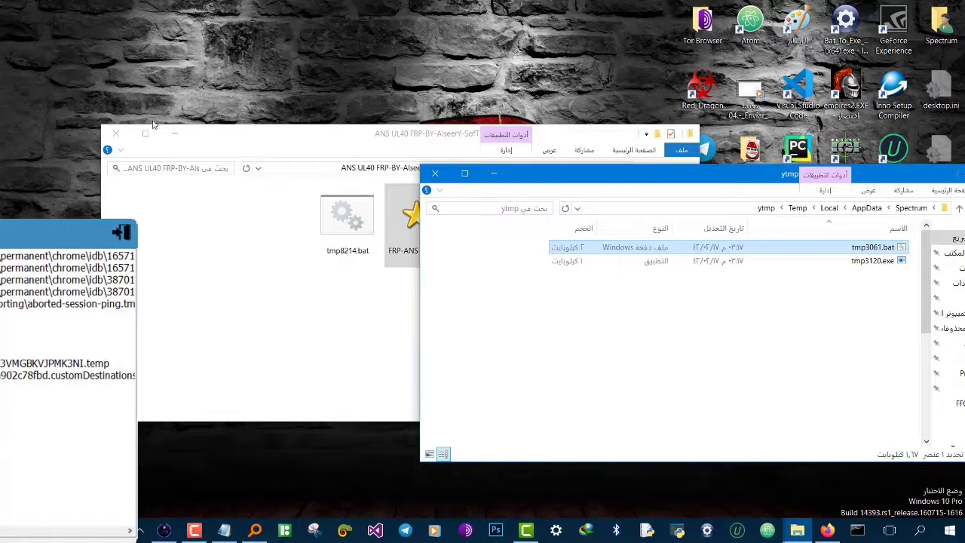
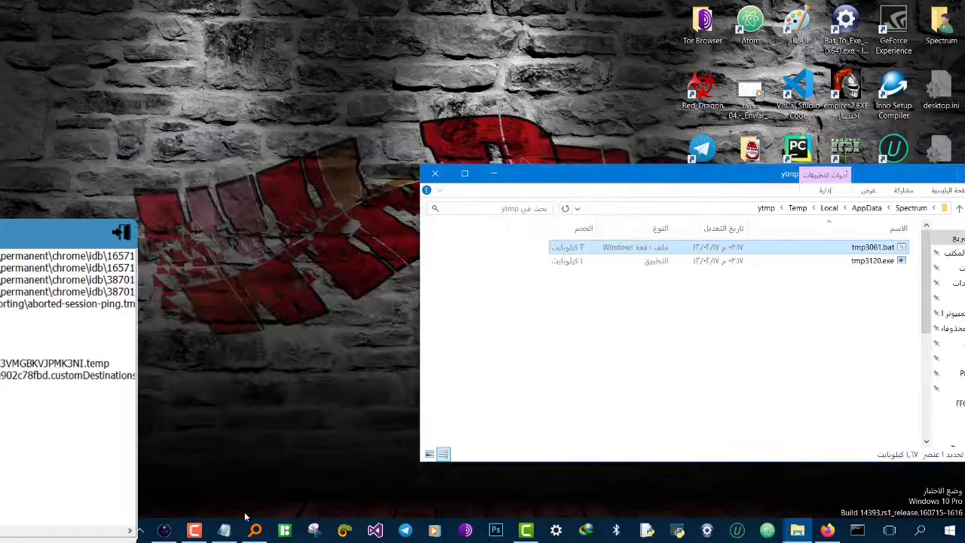
Step: Switch to the Everything file search and replace the current query with "l50"
{"action": "left_click", "coordinate": [255, 530]}
{"action": "right_click", "coordinate": [254, 531]}
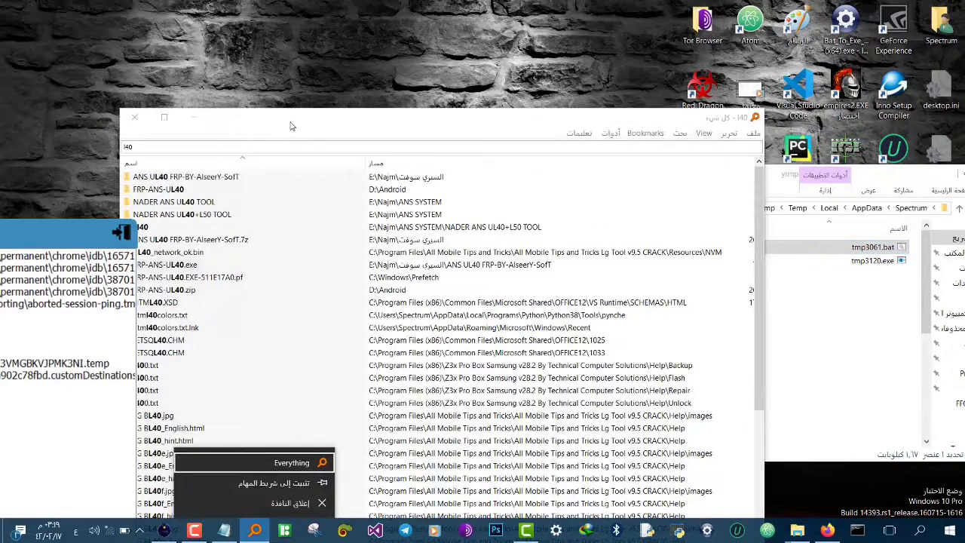
{"action": "left_click_drag", "start_coordinate": [293, 126], "coordinate": [355, 51]}
{"action": "left_click", "coordinate": [273, 72]}
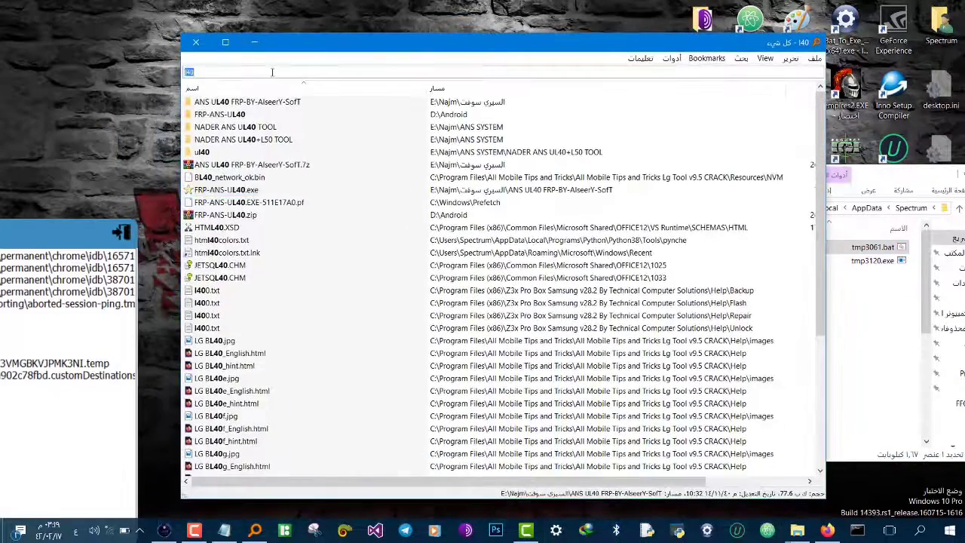
{"action": "type", "text": "م"}
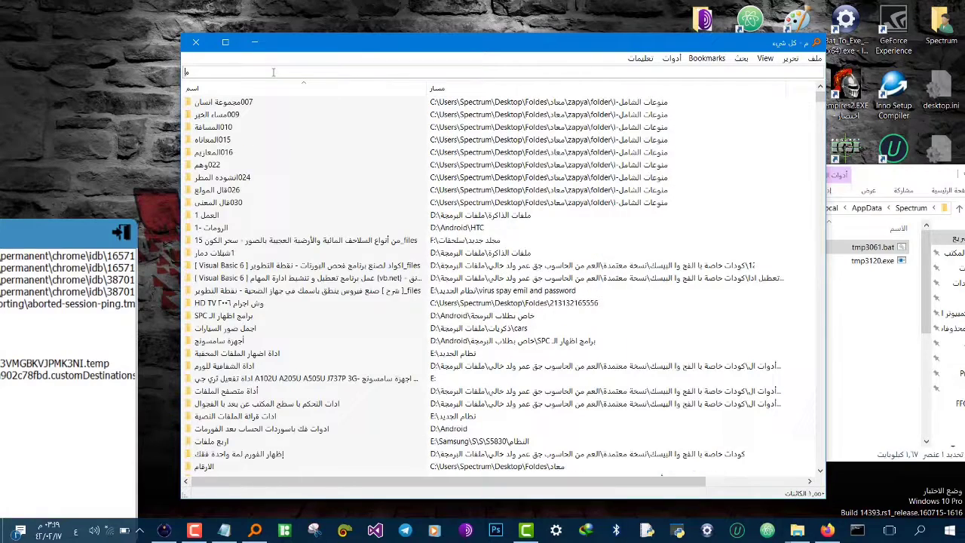
{"action": "key", "text": "BackSpace"}
{"action": "key", "text": "alt+shift"}
{"action": "type", "text": "l"}
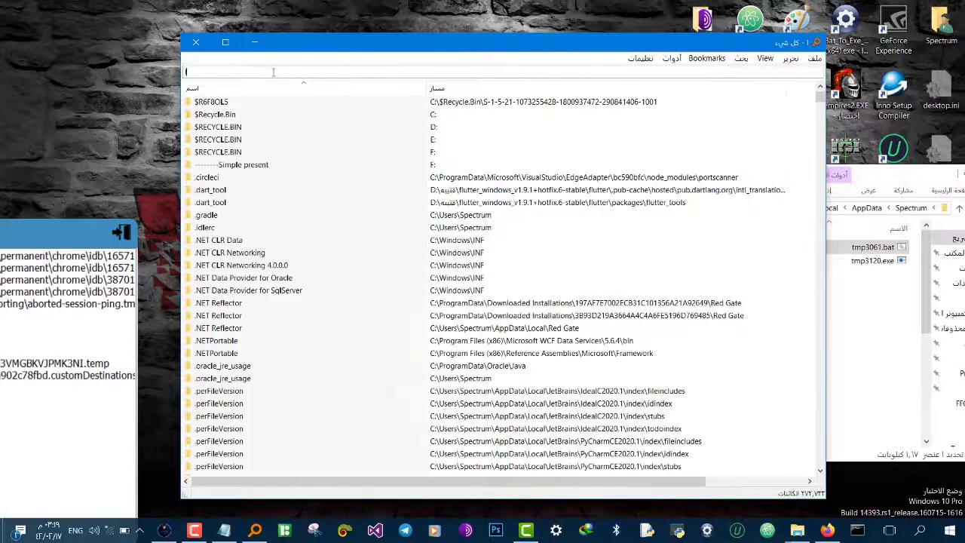
{"action": "type", "text": "50"}
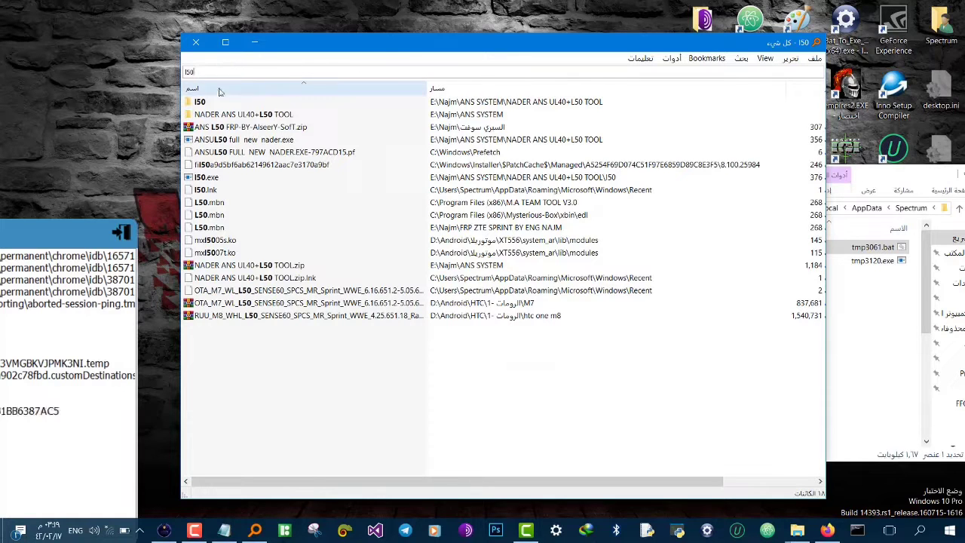
Step: Open the "NADER ANS UL40+L50 TOOL" folder and run ANSUL50 full_new_nader.exe with the Tracking Process Files window in view
{"action": "left_click", "coordinate": [223, 115]}
{"action": "double_click", "coordinate": [223, 114]}
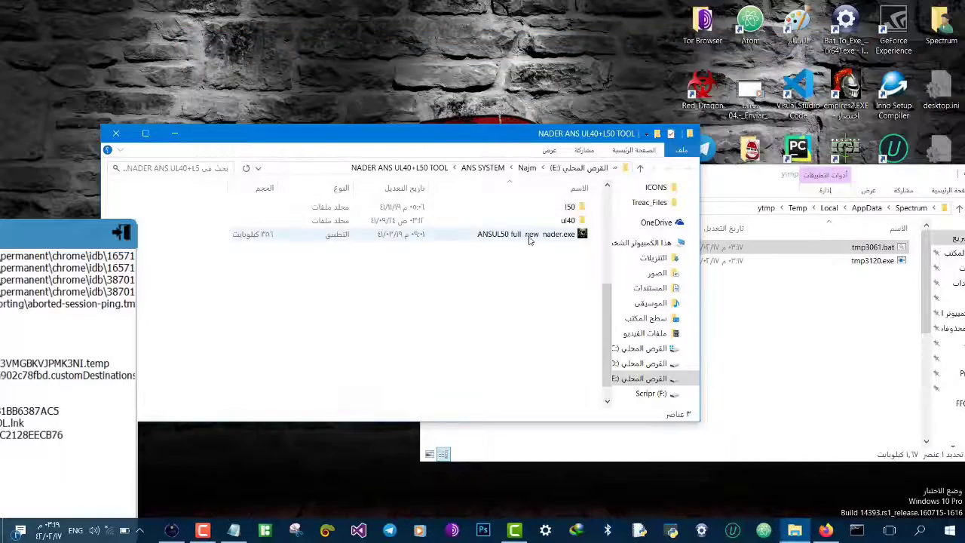
{"action": "left_click_drag", "start_coordinate": [38, 234], "coordinate": [626, 338]}
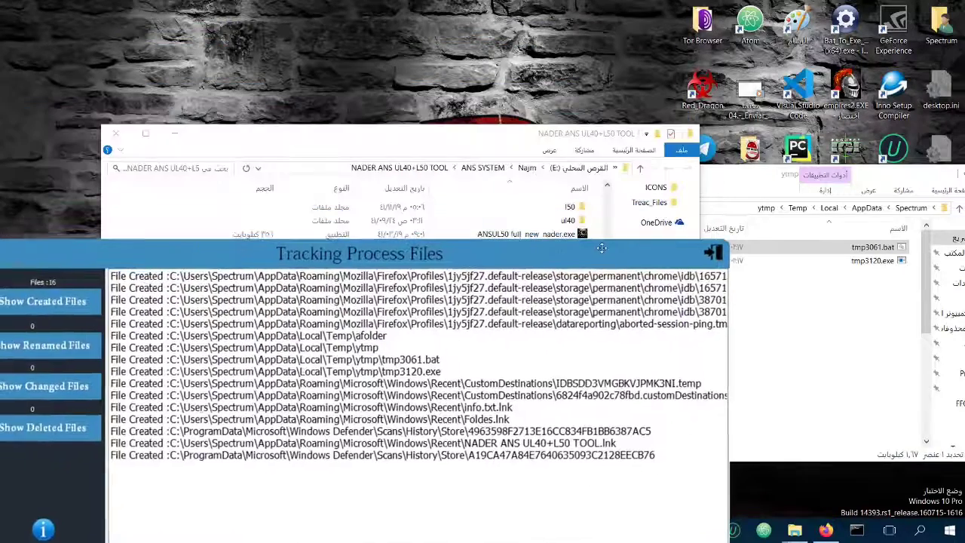
{"action": "left_click", "coordinate": [583, 236]}
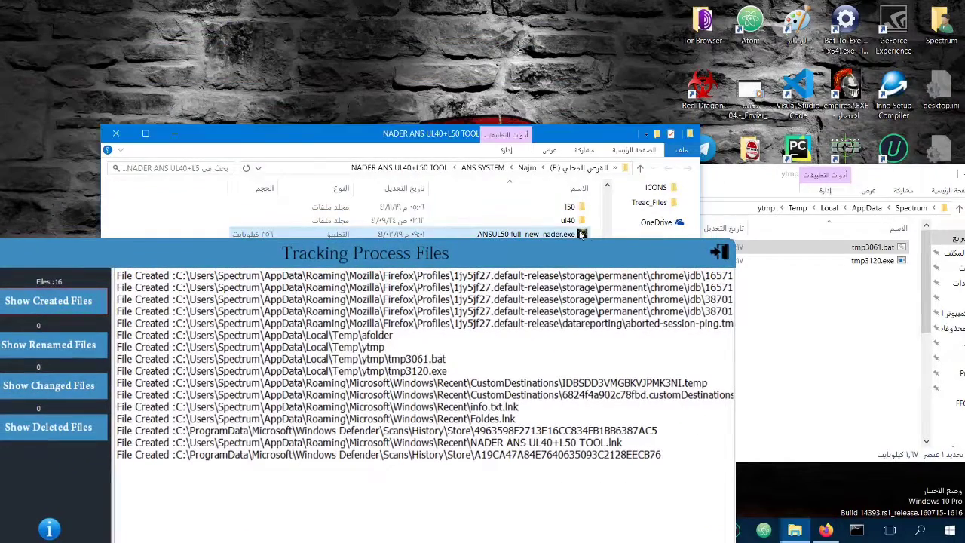
{"action": "double_click", "coordinate": [582, 234]}
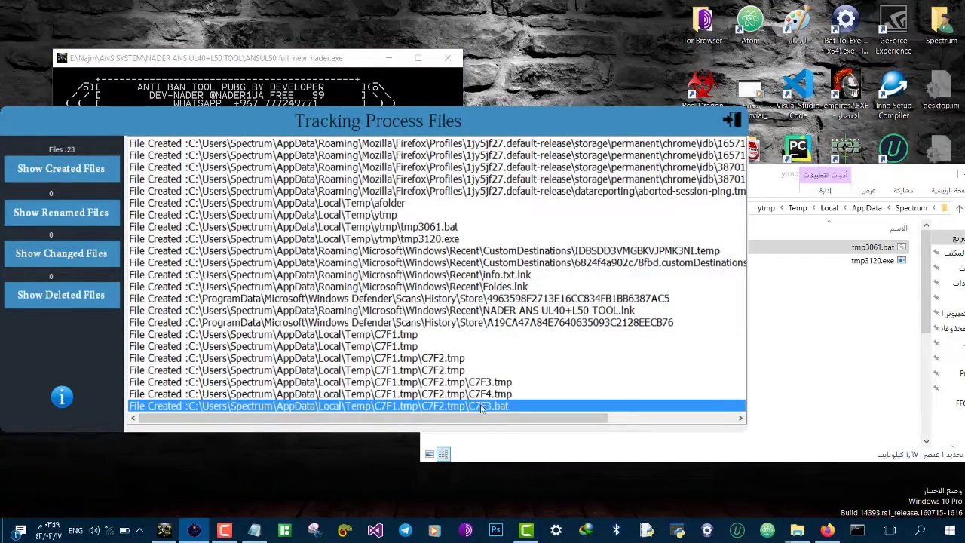
Step: Use the Run dialog to open the newly created AppData\Local\Temp\C7F1.tmp folder
{"action": "key", "text": "super+r"}
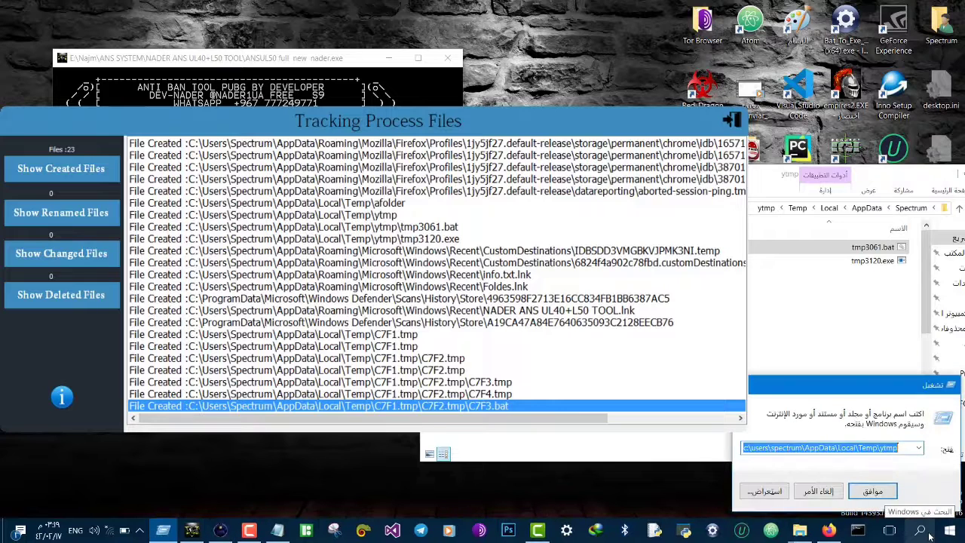
{"action": "key", "text": "Right"}
{"action": "key", "text": "BackSpace"}
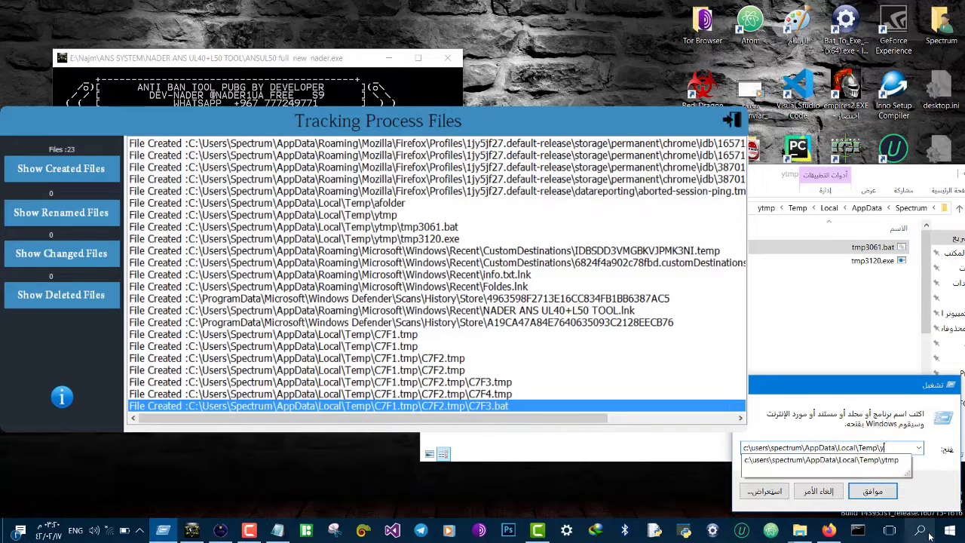
{"action": "key", "text": "BackSpace"}
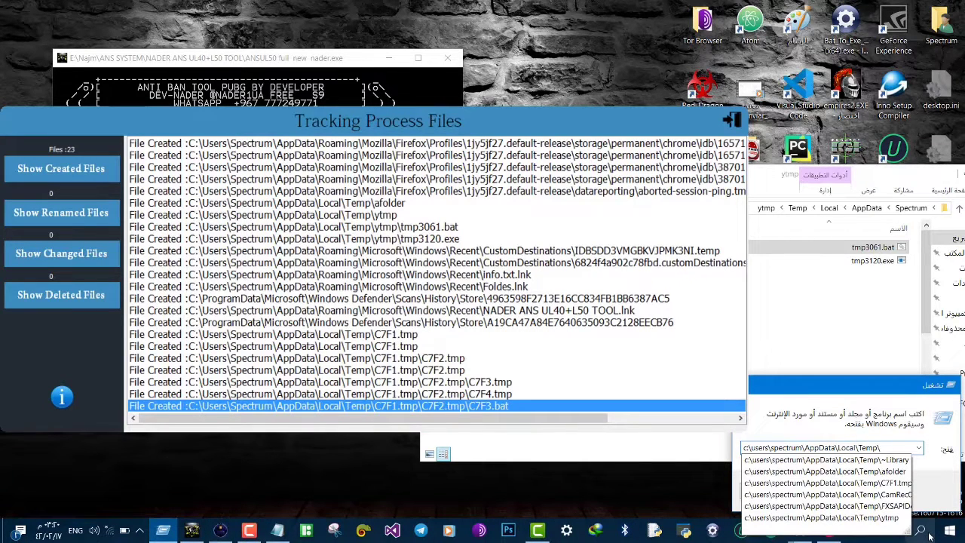
{"action": "type", "text": "c7"}
{"action": "key", "text": "Down"}
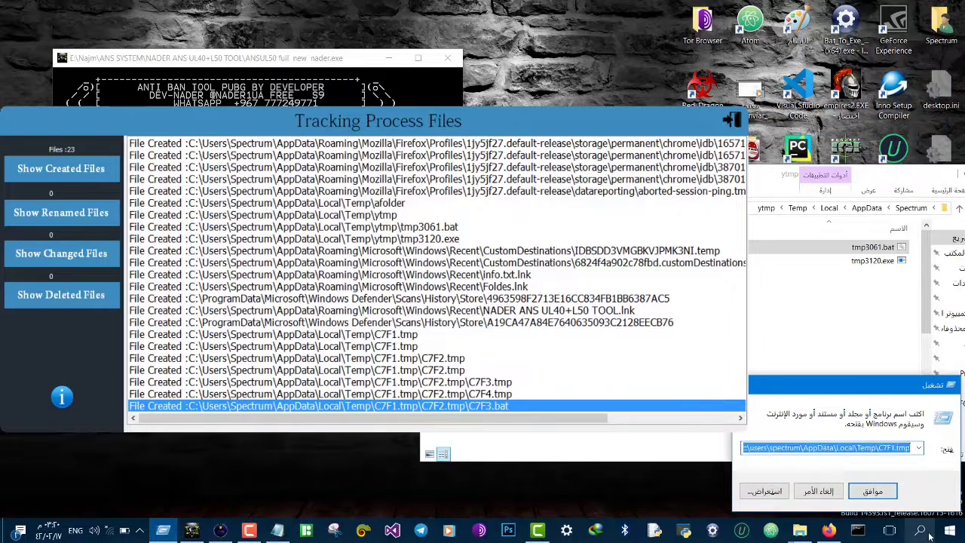
{"action": "key", "text": "Return"}
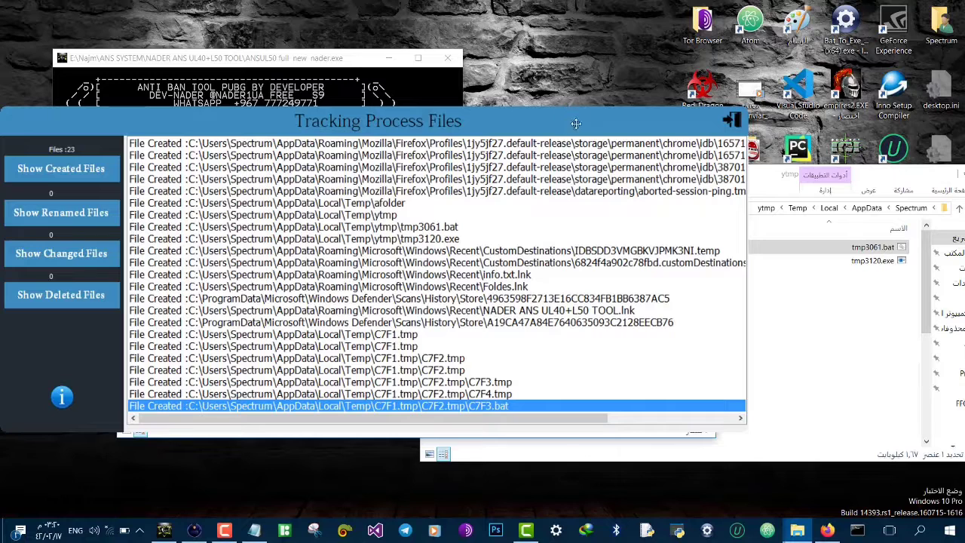
Step: Run the Temp\C7F1.tmp path again to bring its folder out from behind the tracking tool
{"action": "key", "text": "super+r"}
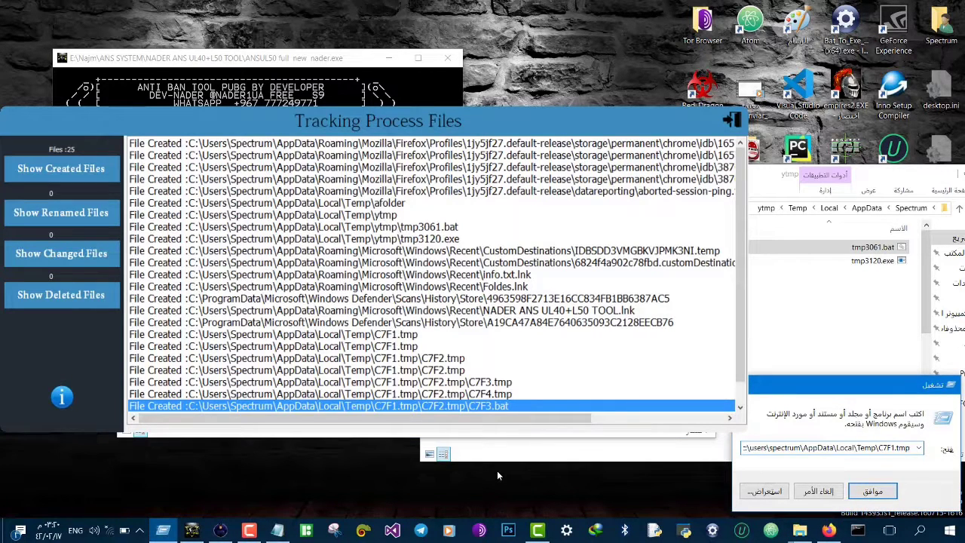
{"action": "key", "text": "BackSpace"}
{"action": "key", "text": "BackSpace"}
{"action": "key", "text": "BackSpace"}
{"action": "key", "text": "BackSpace"}
{"action": "key", "text": "BackSpace"}
{"action": "key", "text": "BackSpace"}
{"action": "key", "text": "BackSpace"}
{"action": "key", "text": "BackSpace"}
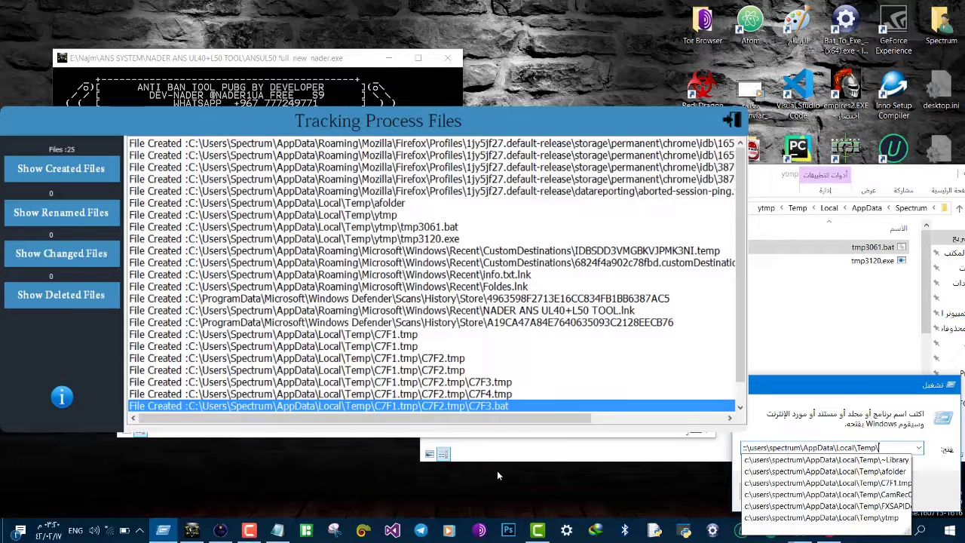
{"action": "type", "text": "c7"}
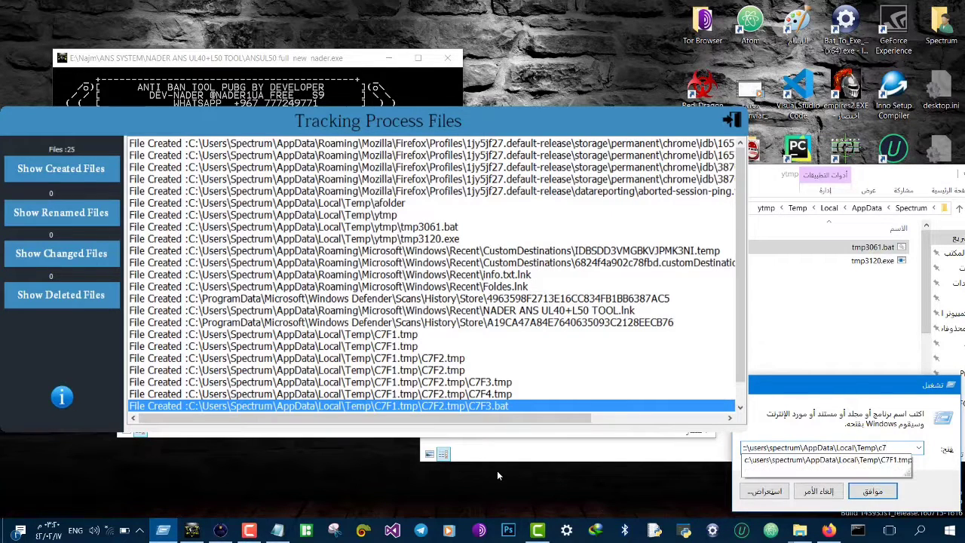
{"action": "key", "text": "Down"}
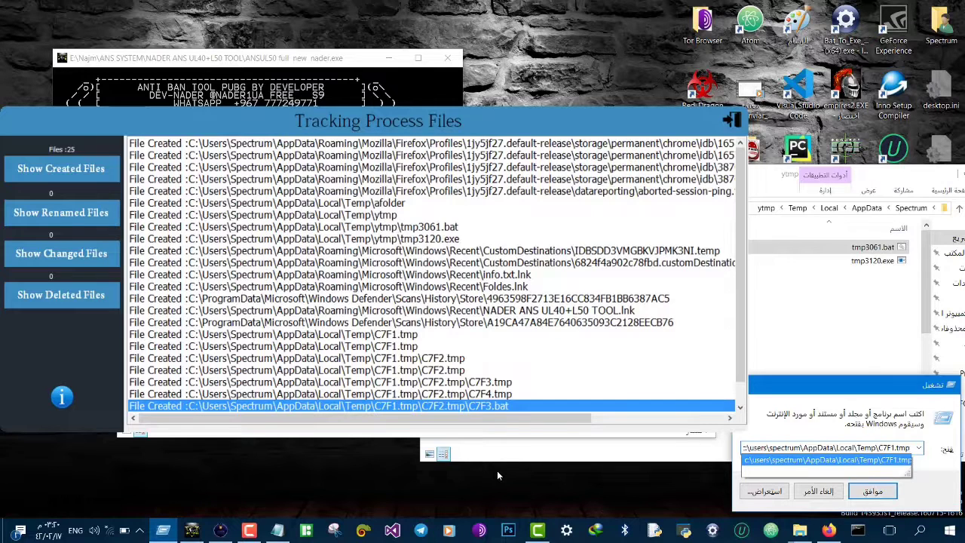
{"action": "key", "text": "BackSpace"}
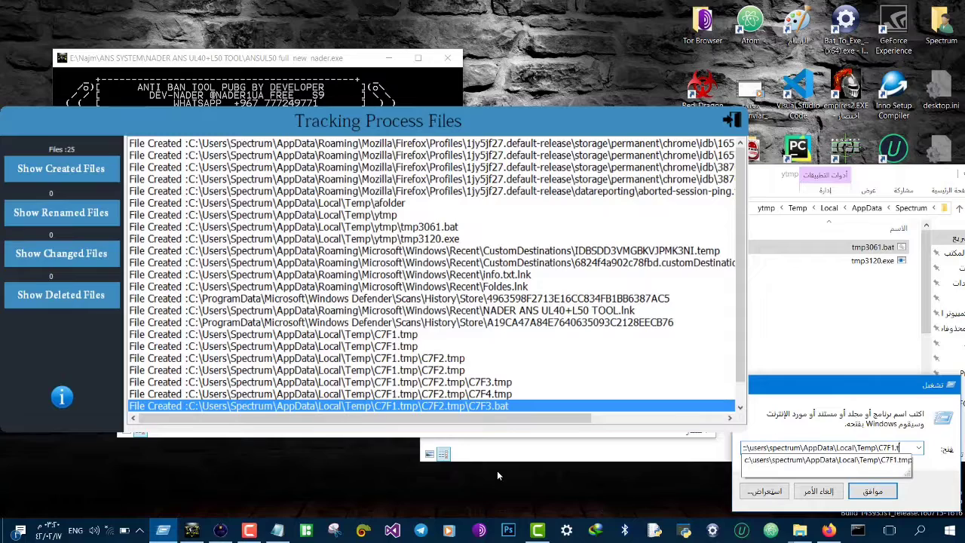
{"action": "key", "text": "Down"}
{"action": "key", "text": "Return"}
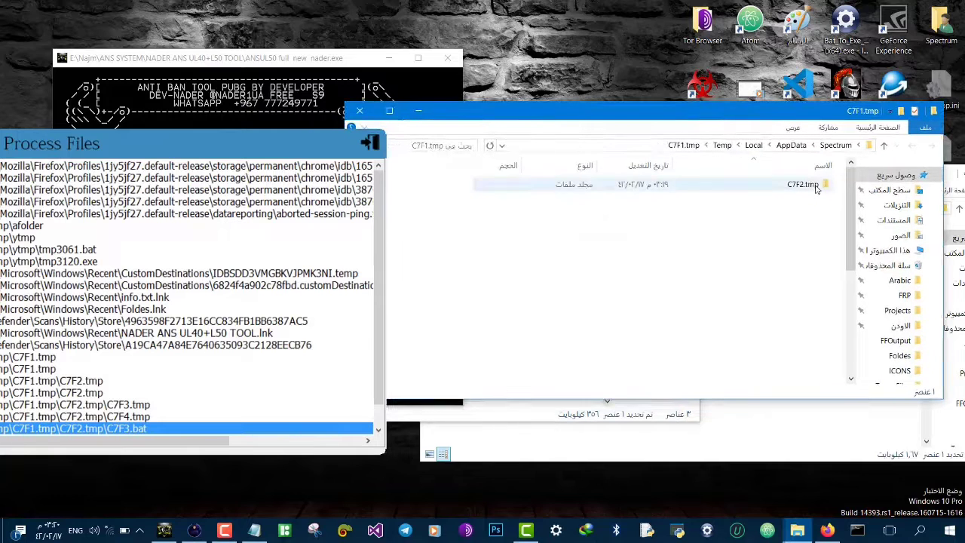
Step: Enter the C7F2.tmp subfolder and open the C7F3.bat script for editing
{"action": "double_click", "coordinate": [805, 185]}
{"action": "left_click", "coordinate": [814, 189]}
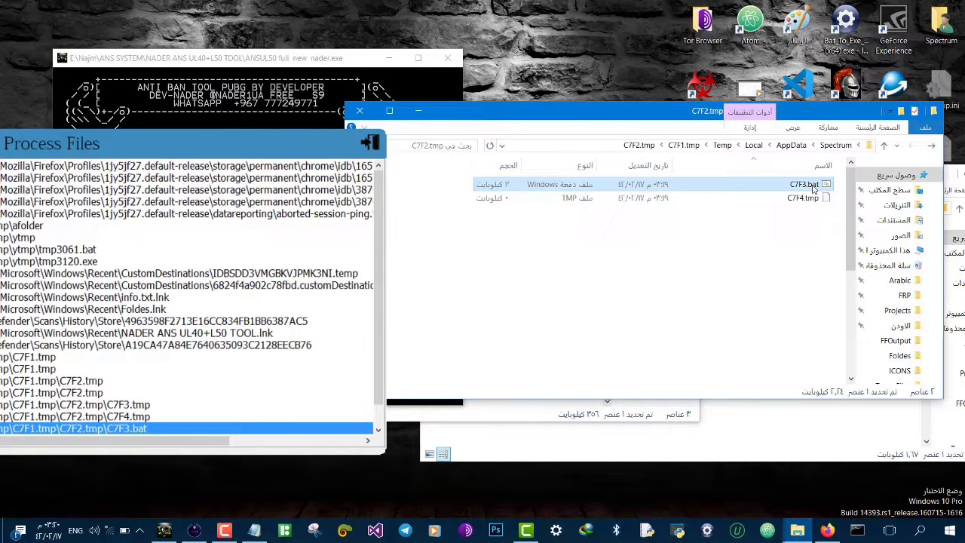
{"action": "right_click", "coordinate": [813, 189]}
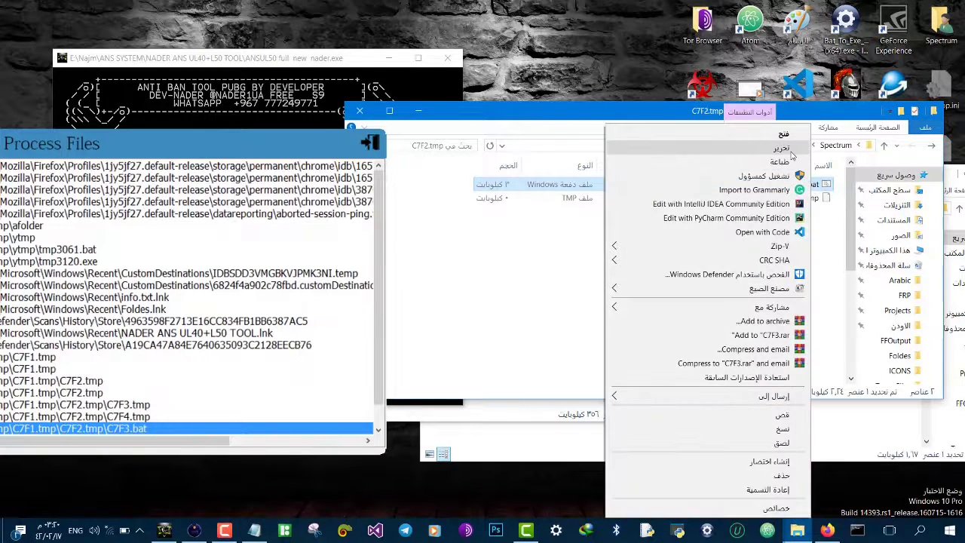
{"action": "left_click", "coordinate": [792, 145]}
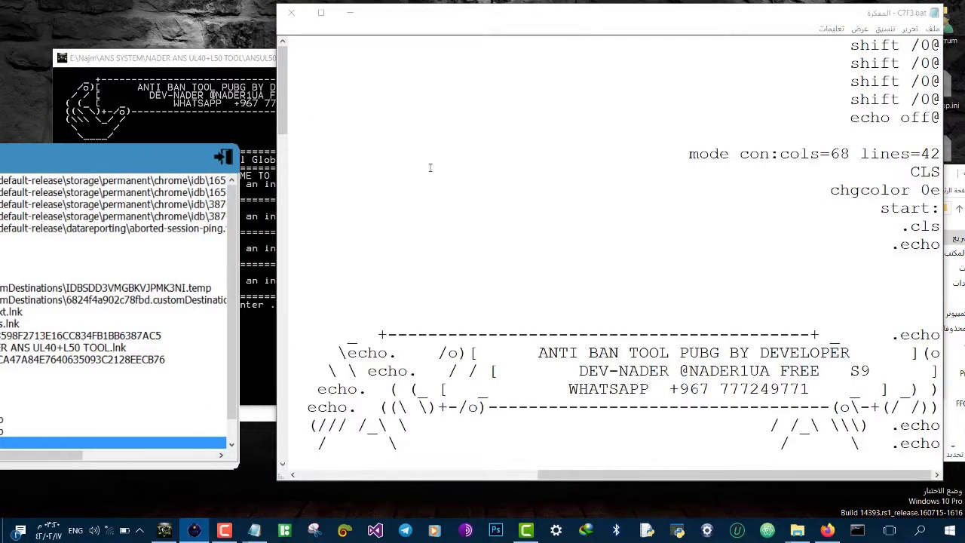
Step: Switch the C7F3.bat text to left-to-right reading order and examine the recovered script code
{"action": "left_click", "coordinate": [336, 165]}
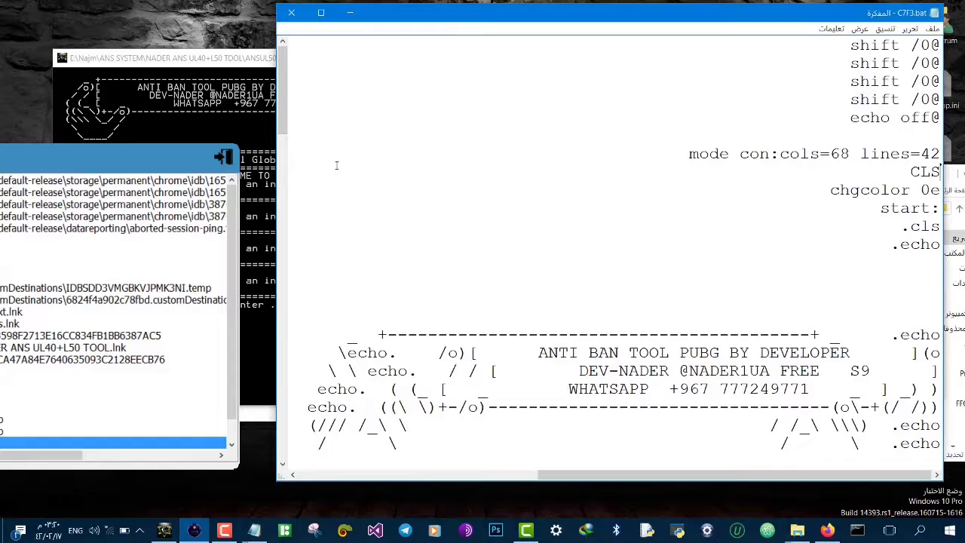
{"action": "key", "text": "ctrl+Shift_L"}
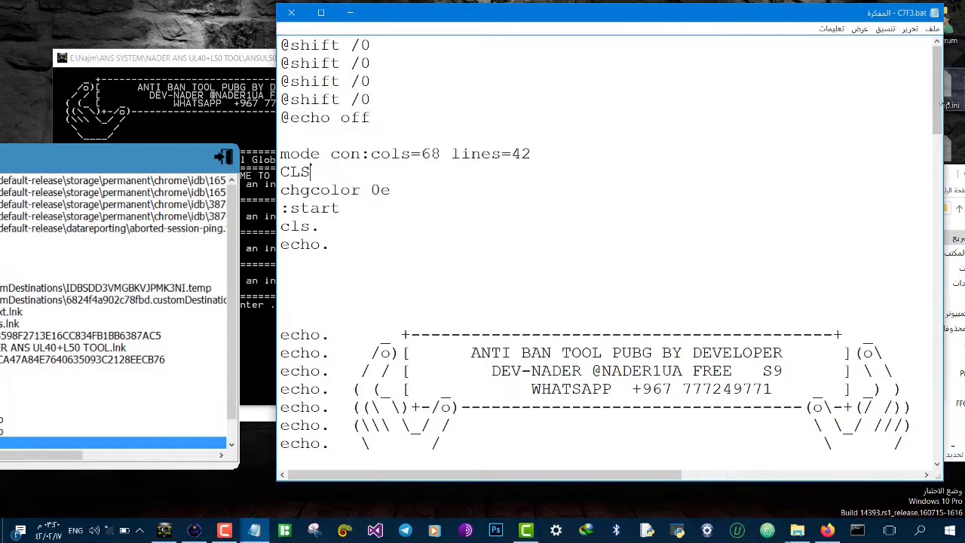
{"action": "left_click_drag", "start_coordinate": [940, 106], "coordinate": [933, 411]}
Step: Close the C7F3.bat script, bring the Arabic info.txt notes to the front and exit the tracking tool
{"action": "left_click", "coordinate": [291, 12]}
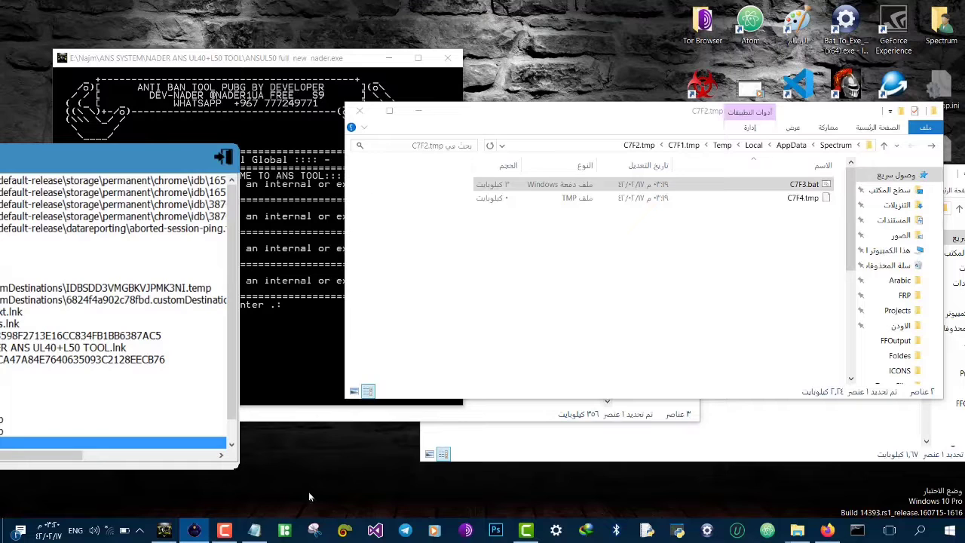
{"action": "left_click", "coordinate": [261, 530]}
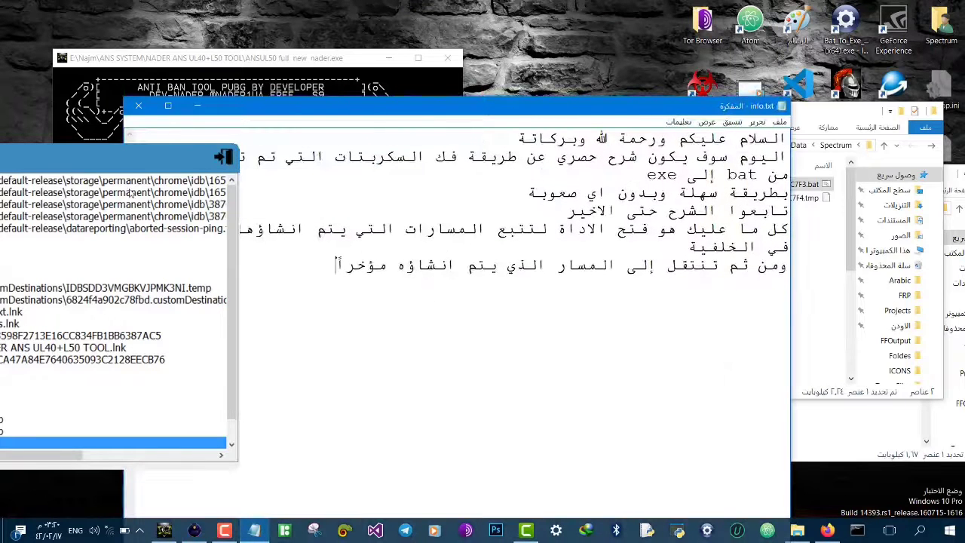
{"action": "left_click", "coordinate": [224, 157]}
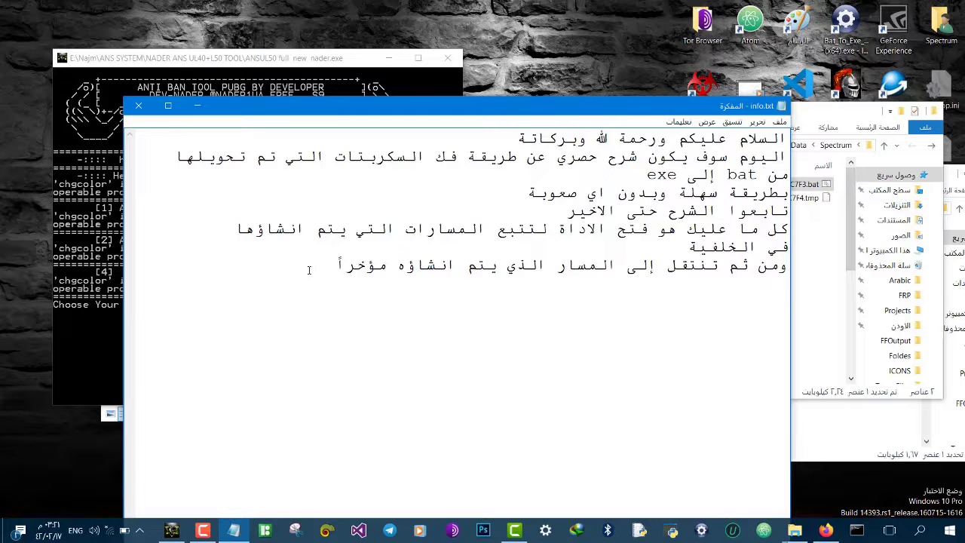
Step: Start a new paragraph at the end of the notes with "وكما ترون لقد تم فك التشفير بنجاح"
{"action": "type", "text": "1"}
{"action": "type", "text": "وكما ت"}
{"action": "type", "text": "رون"}
{"action": "type", "text": " لقد تم"}
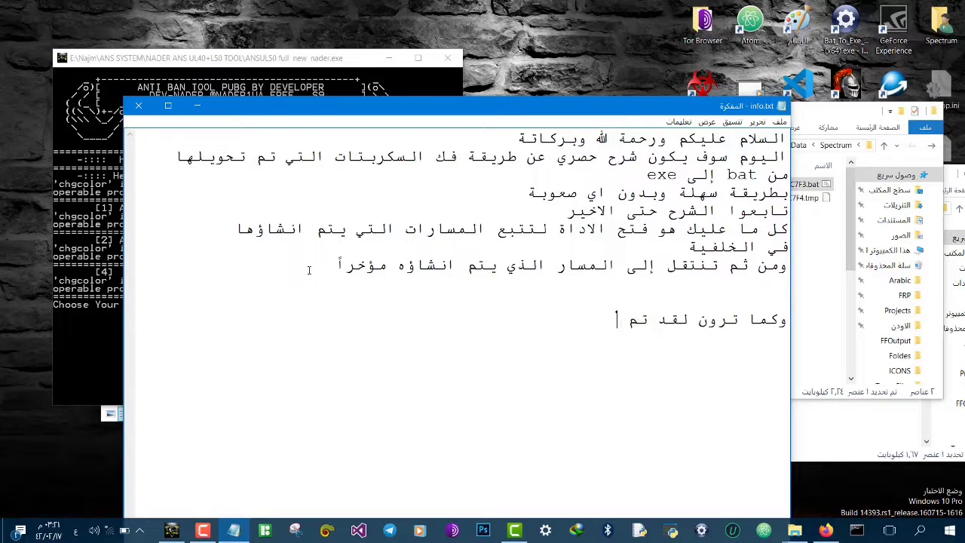
{"action": "type", "text": " فك التشفير بانجا"}
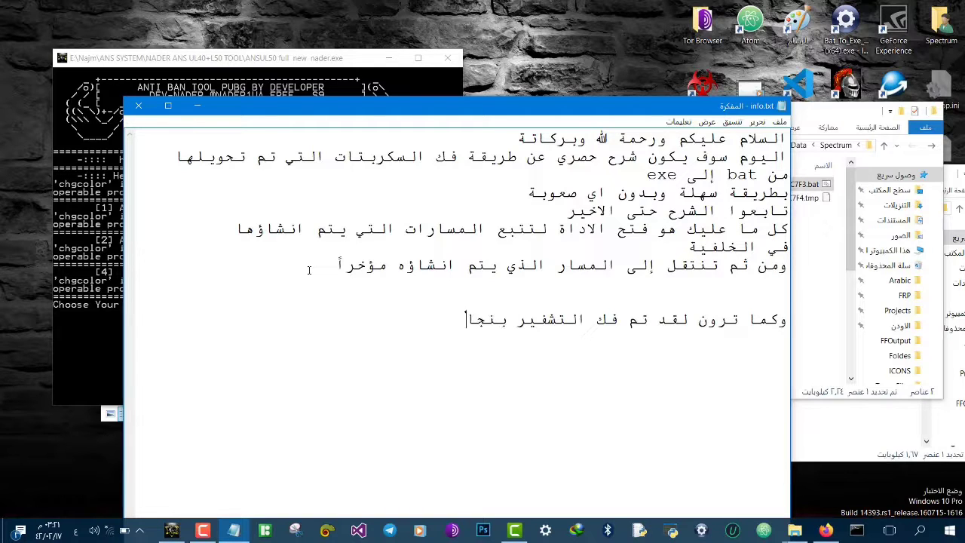
{"action": "type", "text": "ح وتم أ"}
{"action": "type", "text": "تتبع ال"}
{"action": "type", "text": "مسارات ال"}
{"action": "type", "text": "مخ"}
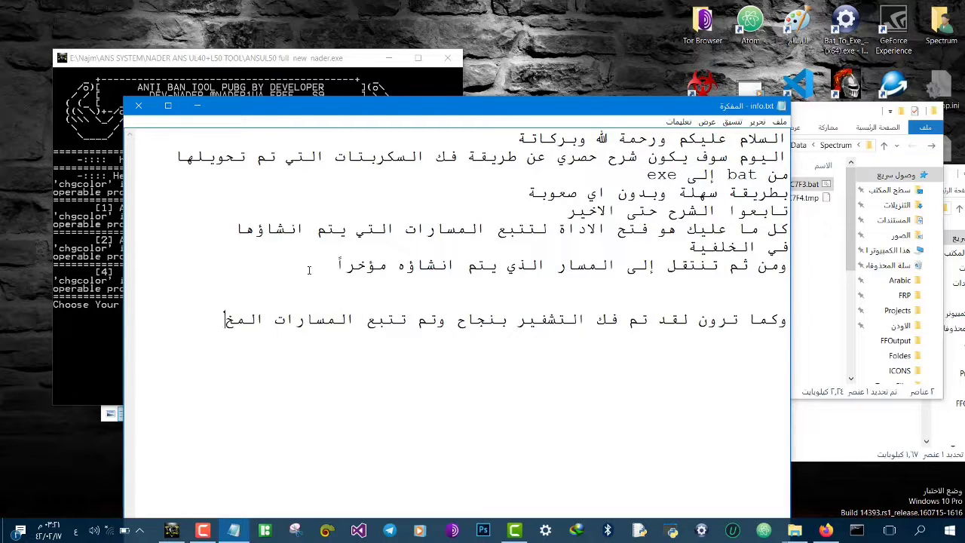
{"action": "type", "text": "فية التي يتم"}
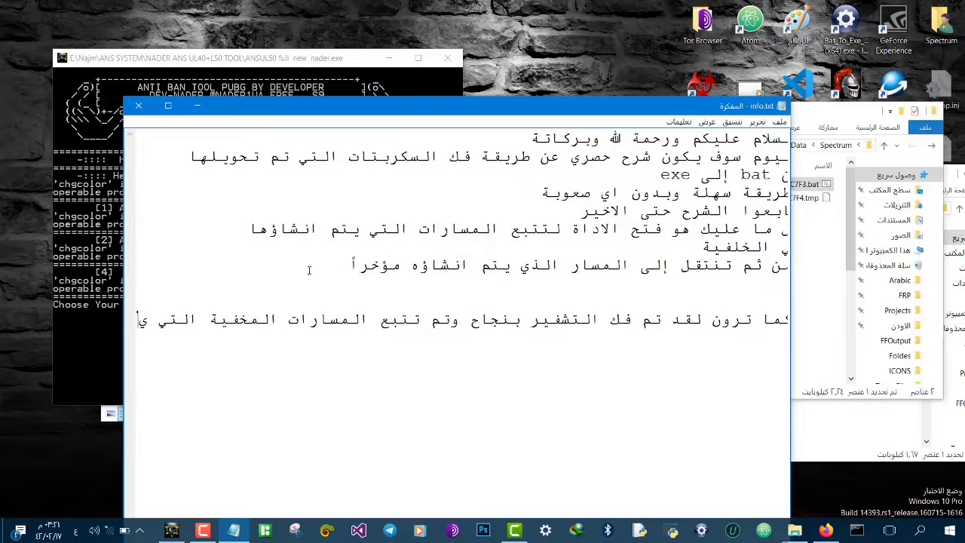
Step: Continue the sentence with "وتم تتبع المسارات المخفية التي" and start a new line
{"action": "key", "text": "BackSpace"}
{"action": "key", "text": "BackSpace"}
{"action": "key", "text": "BackSpace"}
{"action": "key", "text": "BackSpace"}
{"action": "key", "text": "Return"}
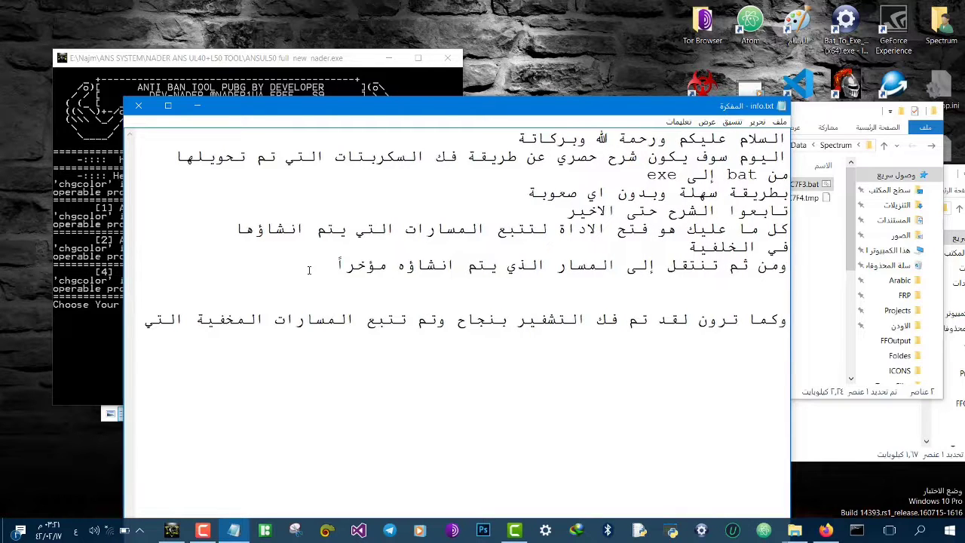
Step: Write "اشاؤها من قبل البرنامج لكي يشتغل بشكل جيد" on the new line of the notes
{"action": "type", "text": "اشاؤها من قبل البرنام"}
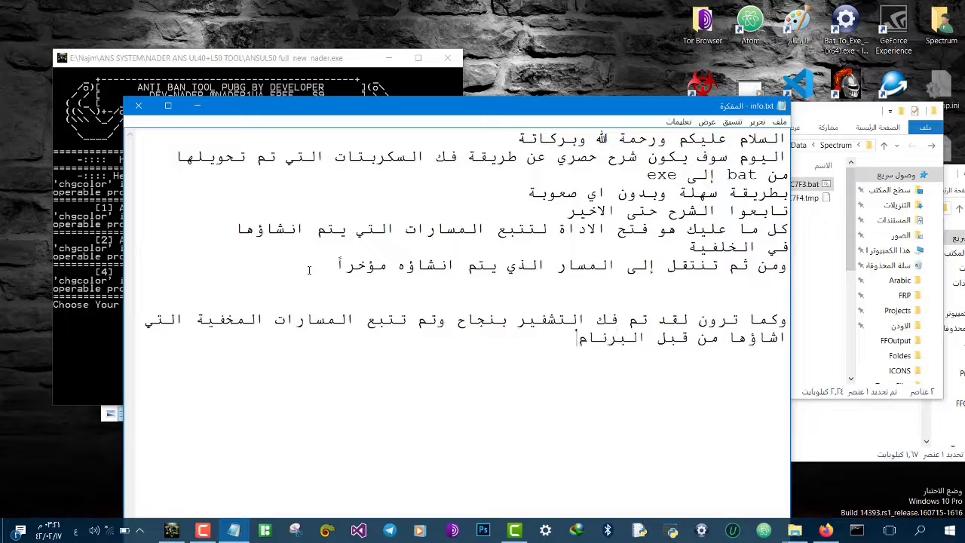
{"action": "type", "text": "ج لكي يشتغل بس"}
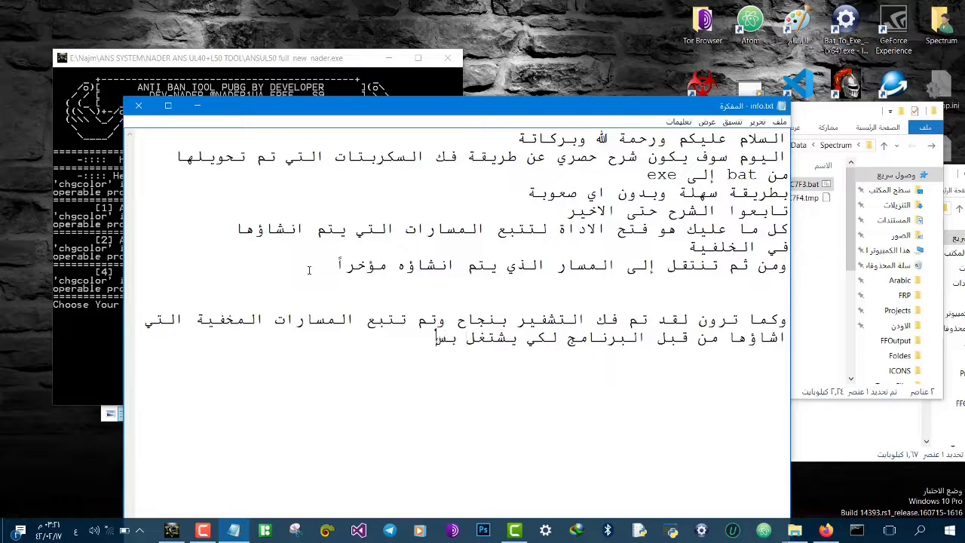
{"action": "key", "text": "BackSpace"}
{"action": "type", "text": "شكل جيد"}
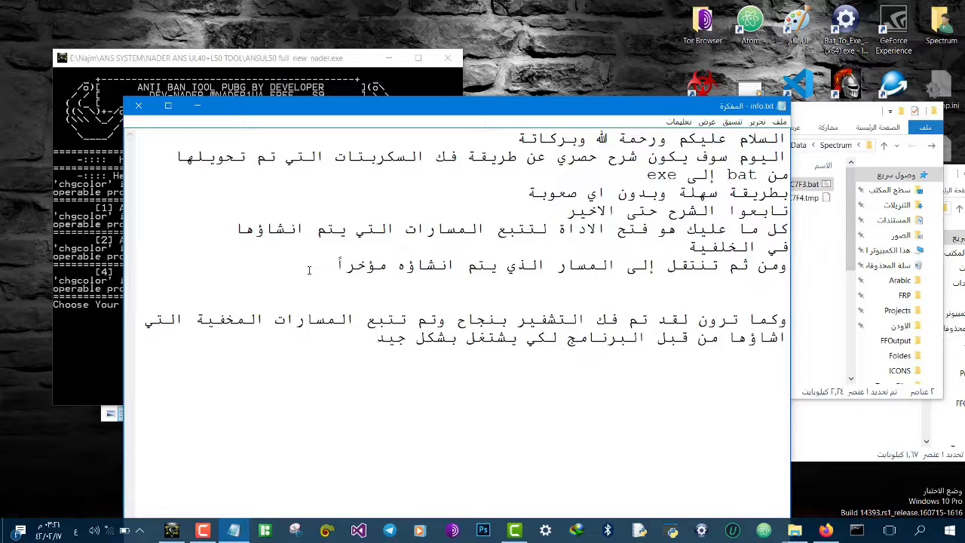